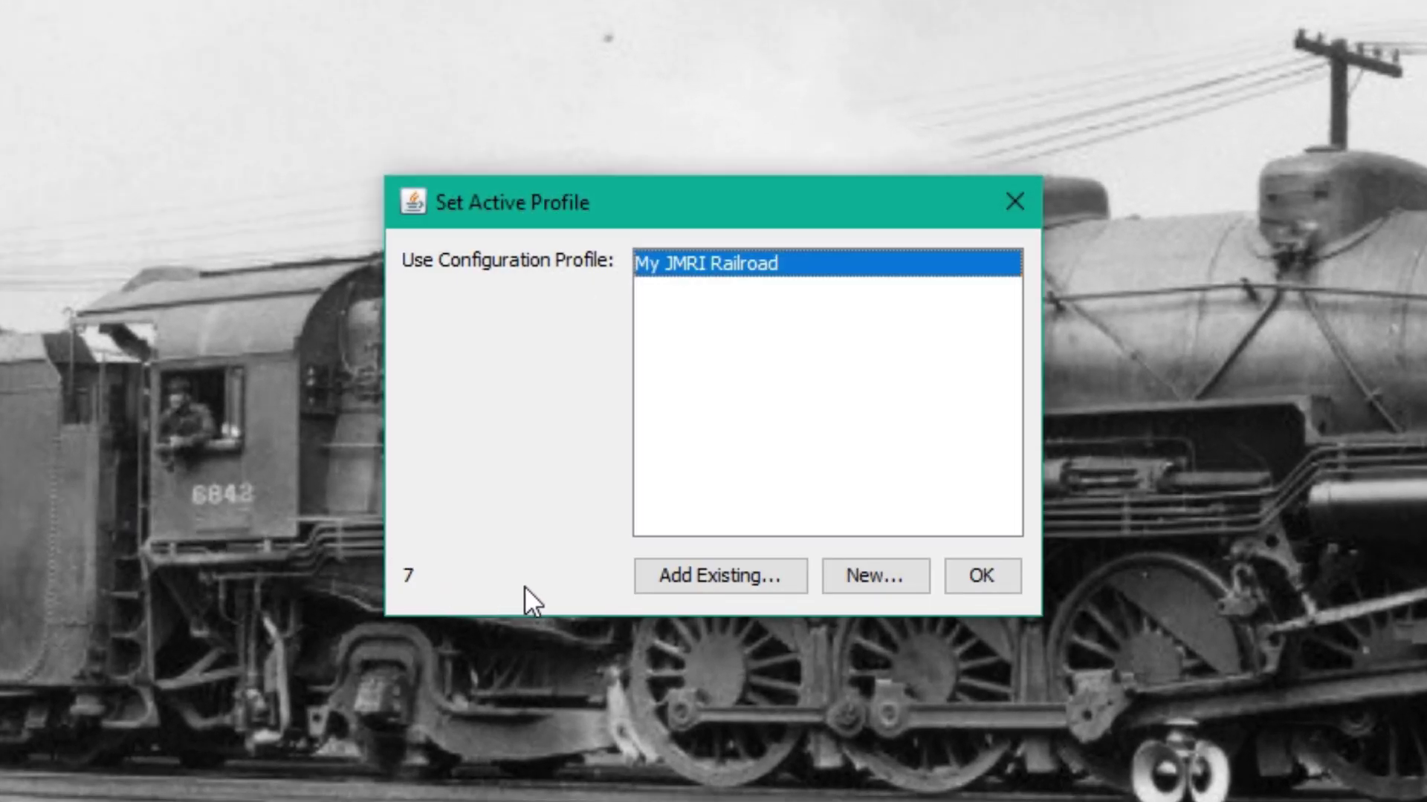
# Create a new profile named 'TCS WiFi Updater' and start PanelPro with it active
pyautogui.click(869, 585)
pyautogui.write('TCS WiFi U')
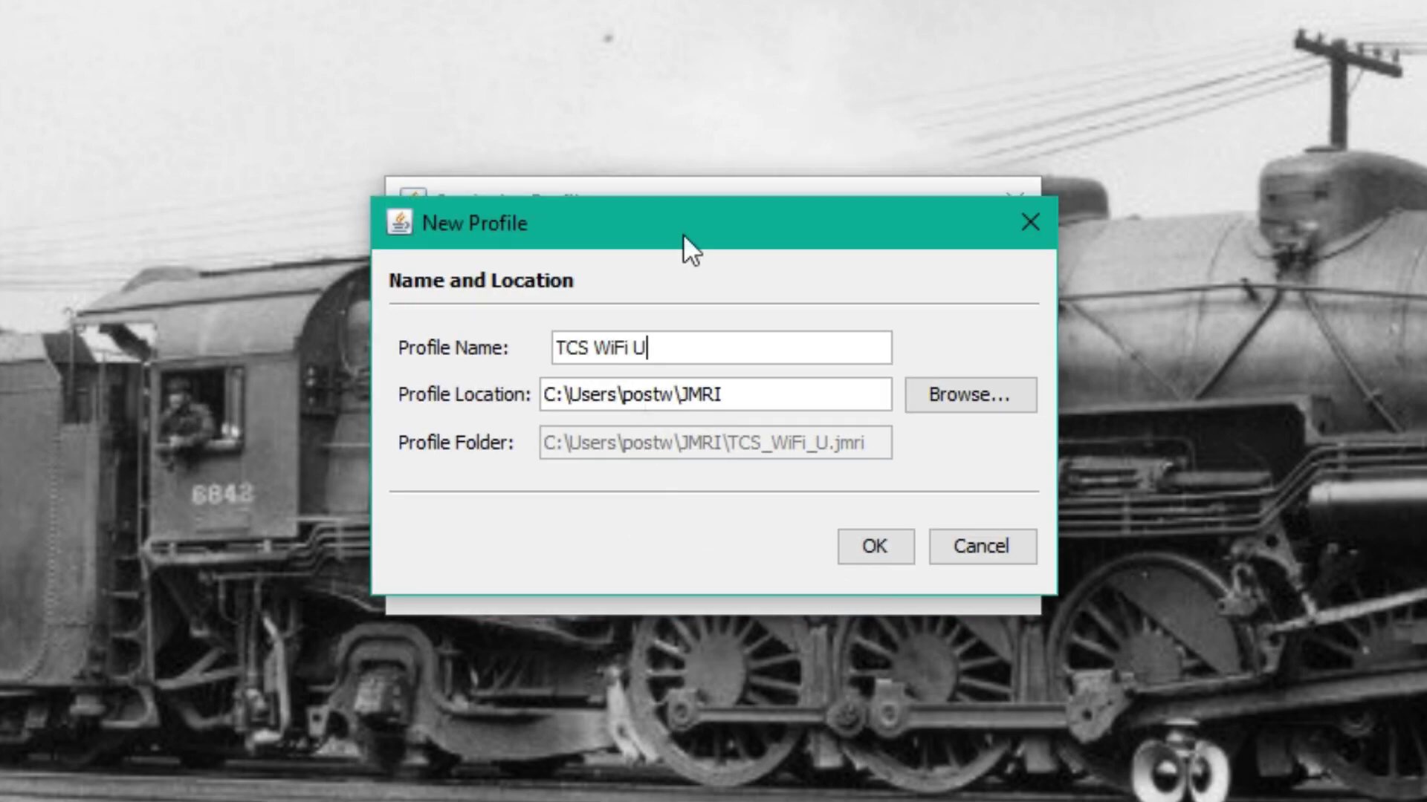
pyautogui.write('pdater')
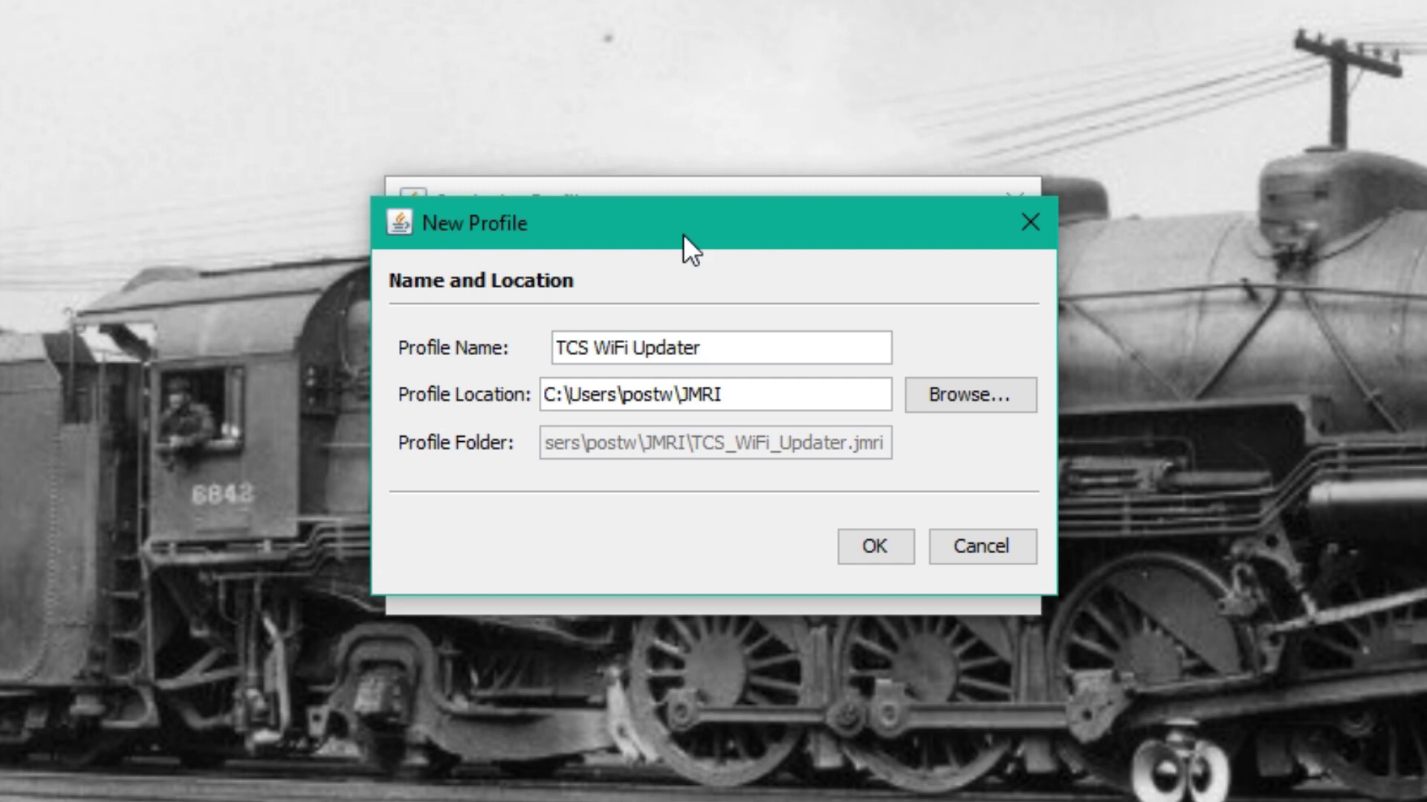
pyautogui.click(872, 553)
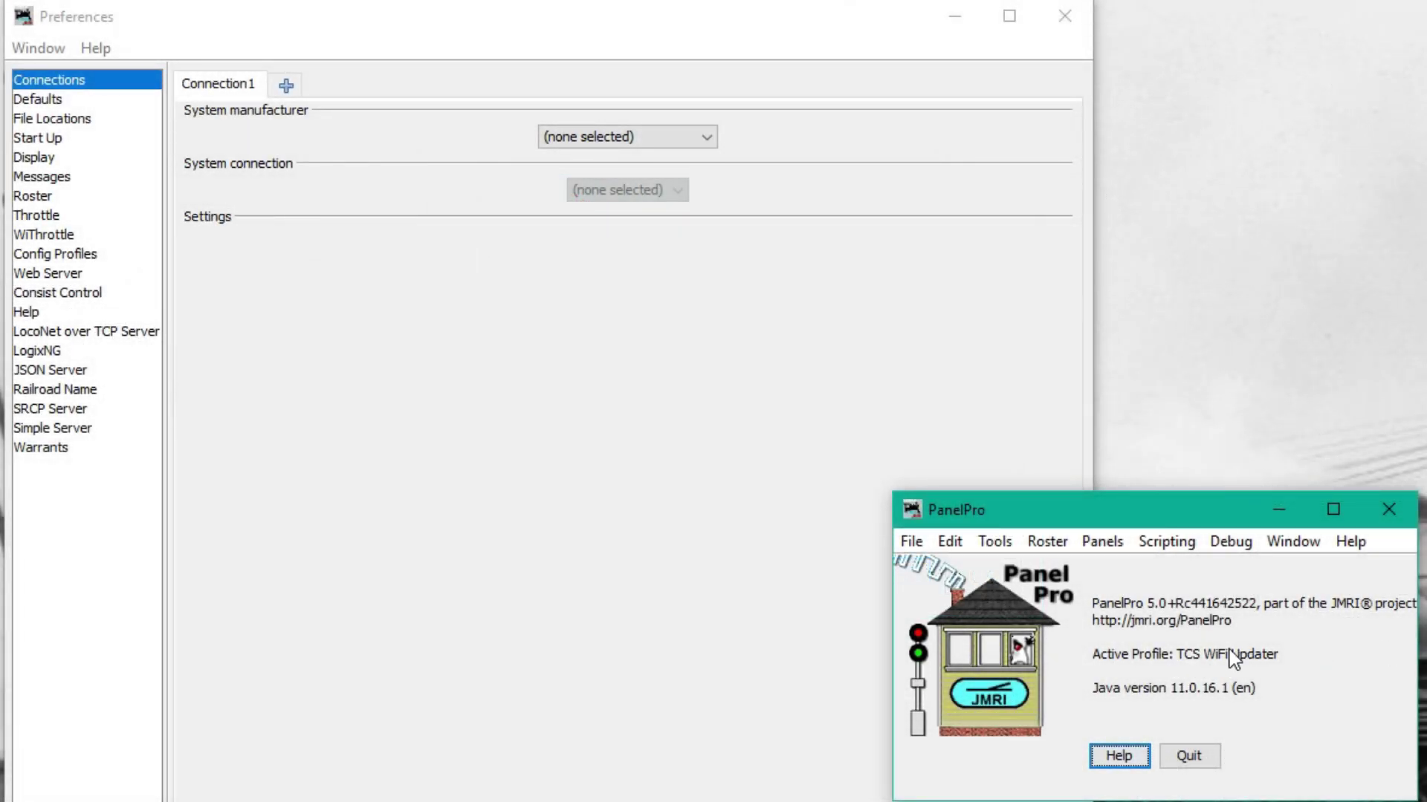
# Choose LCC as the system manufacturer with a CAN via GridConnect Network Interface connection
pyautogui.click(620, 307)
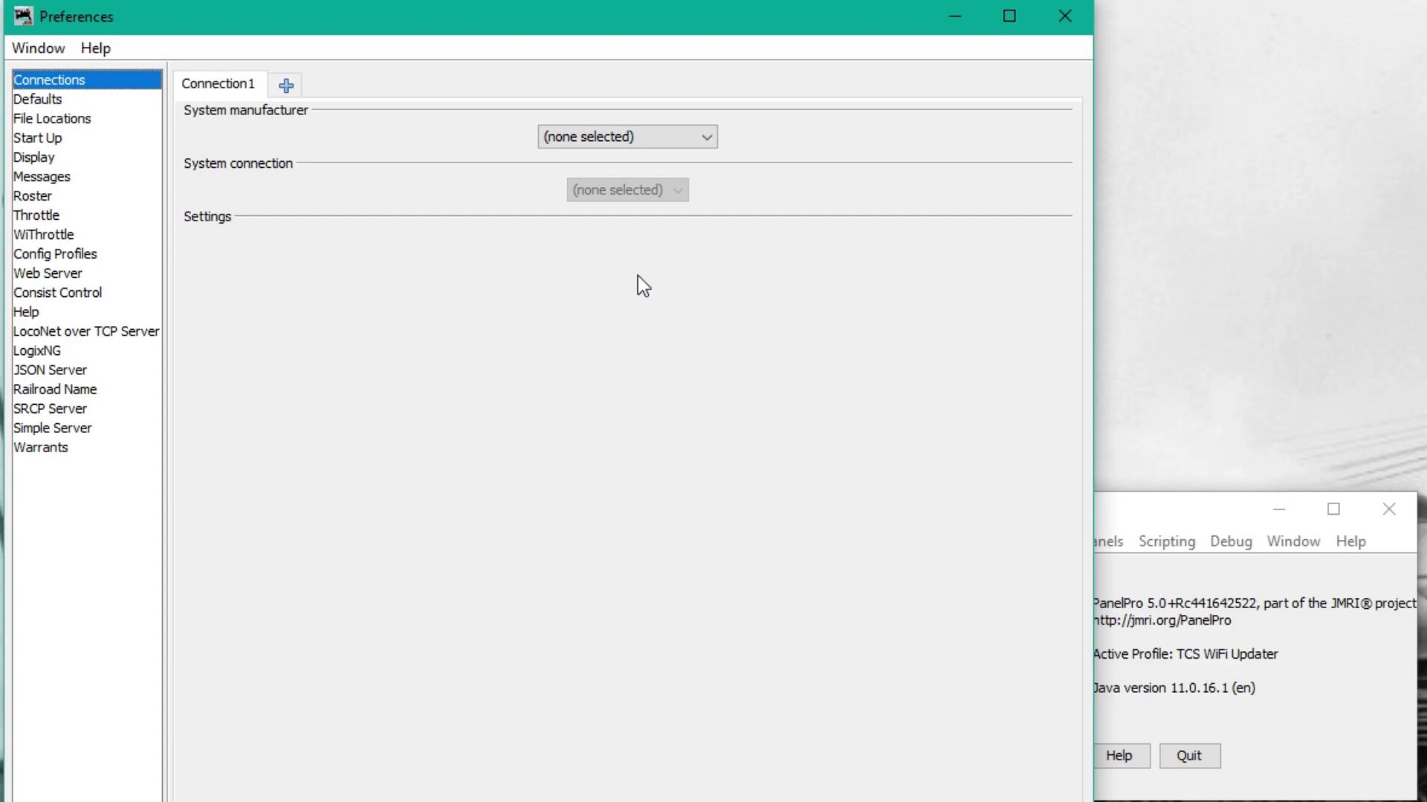
pyautogui.click(622, 145)
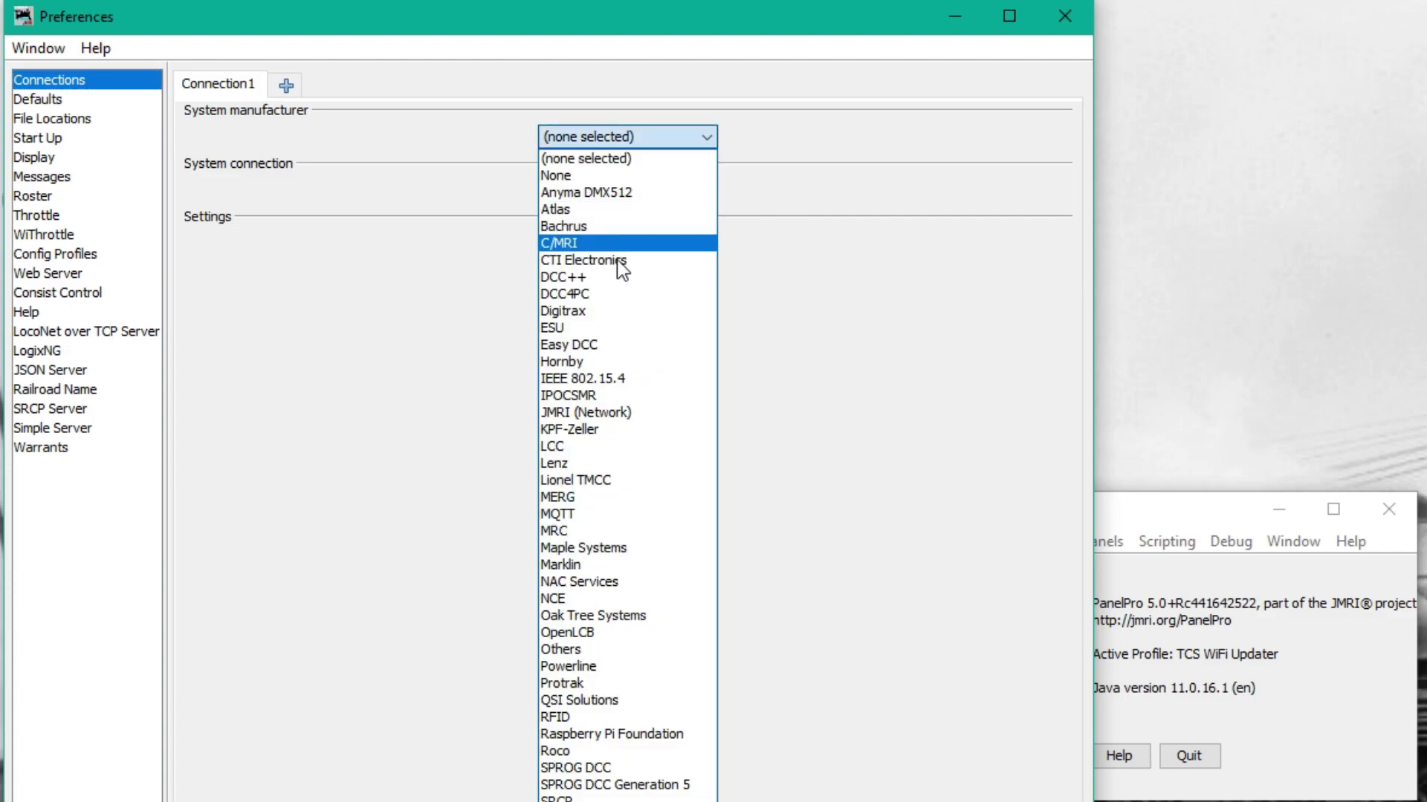
pyautogui.click(582, 446)
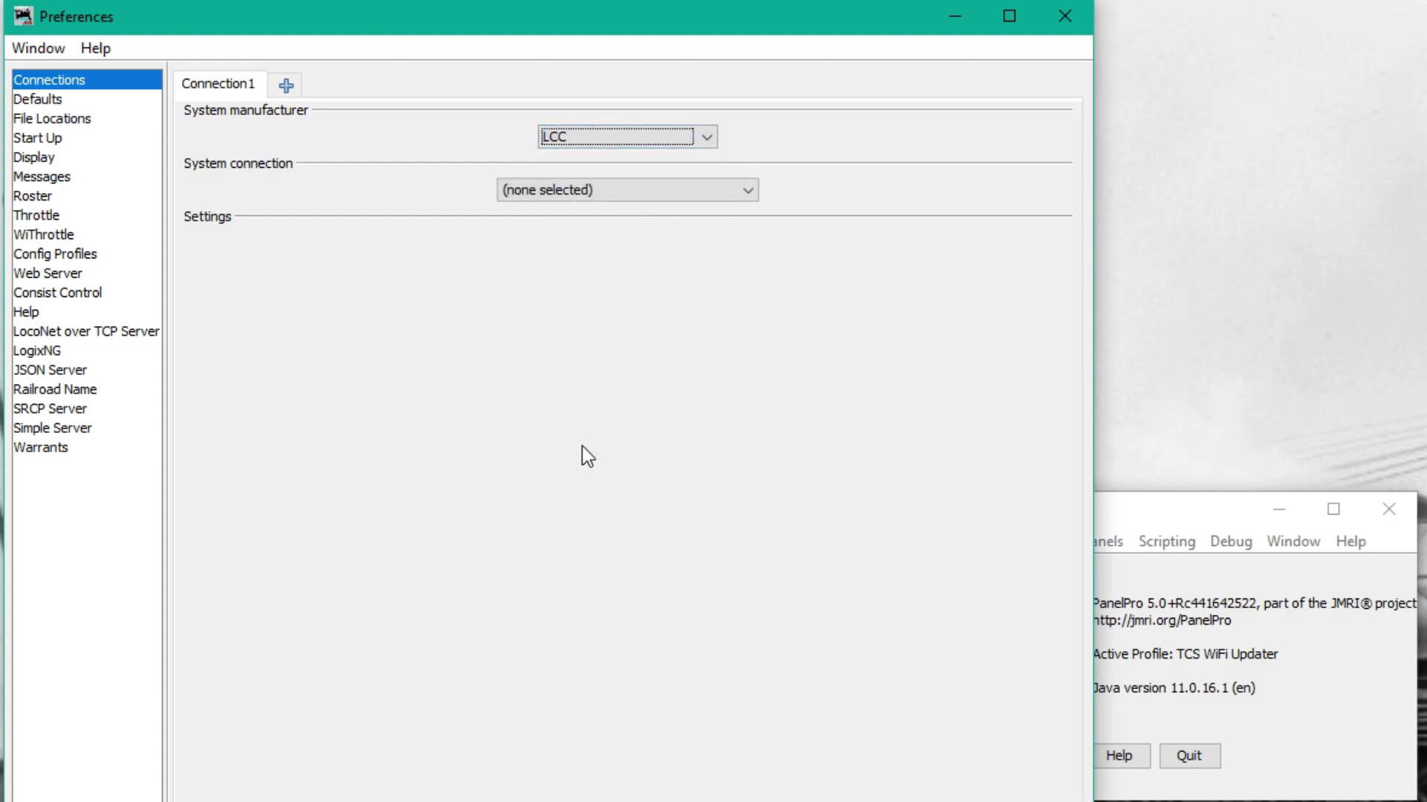
pyautogui.click(621, 195)
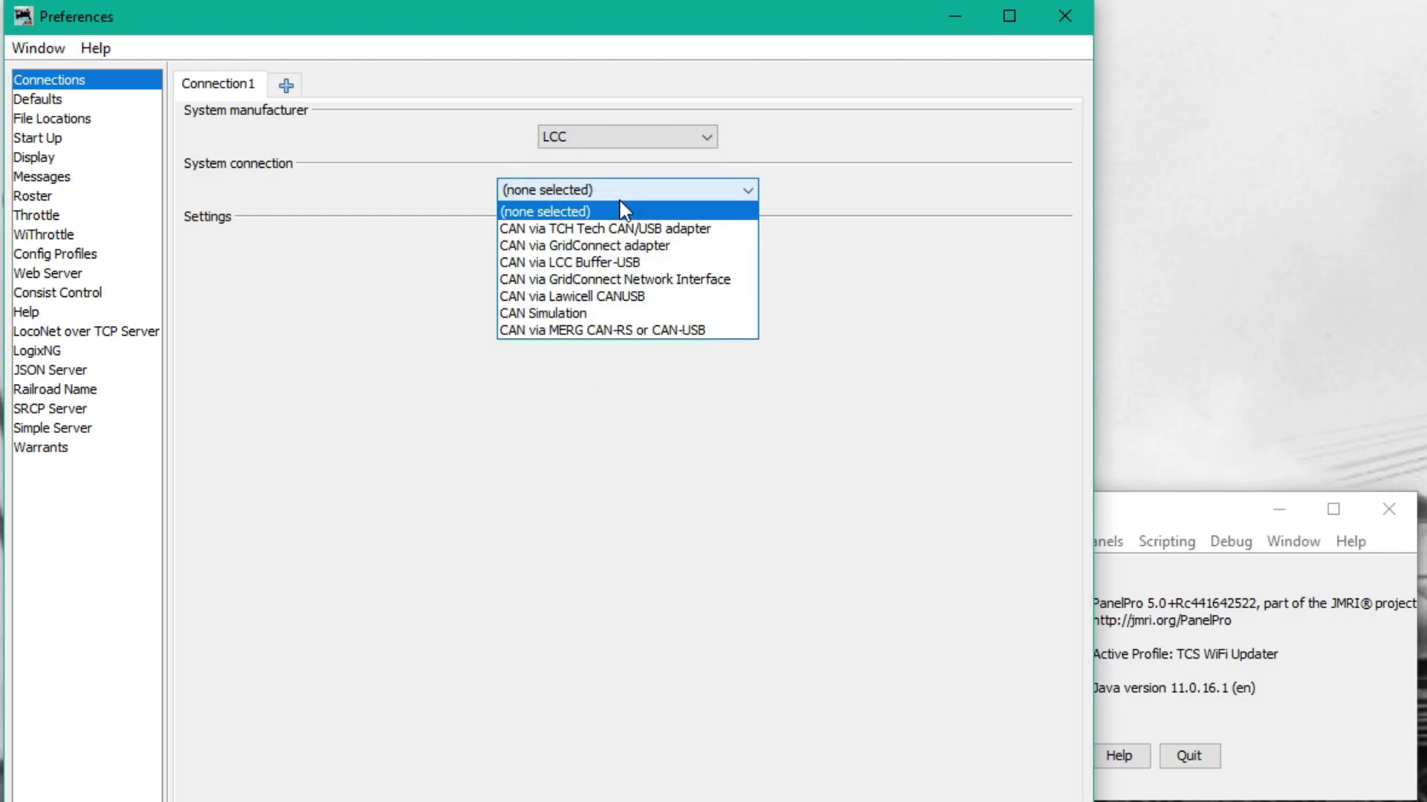
pyautogui.click(613, 282)
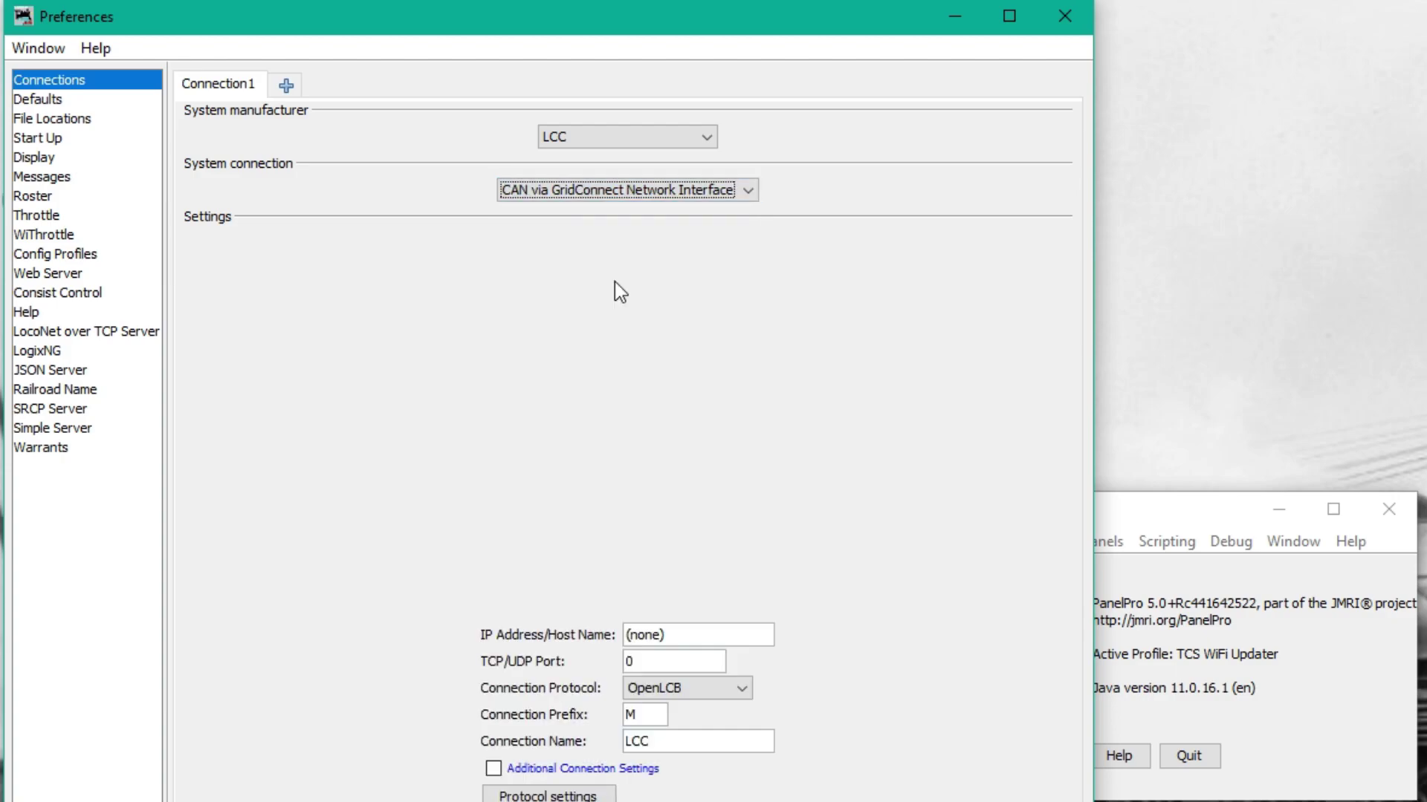
# Set IP address 10.0.0.1 and port 12021, save the connection, and postpone the restart
pyautogui.press('Tab')
pyautogui.press('BackSpace')
pyautogui.press('BackSpace')
pyautogui.press('BackSpace')
pyautogui.press('BackSpace')
pyautogui.press('BackSpace')
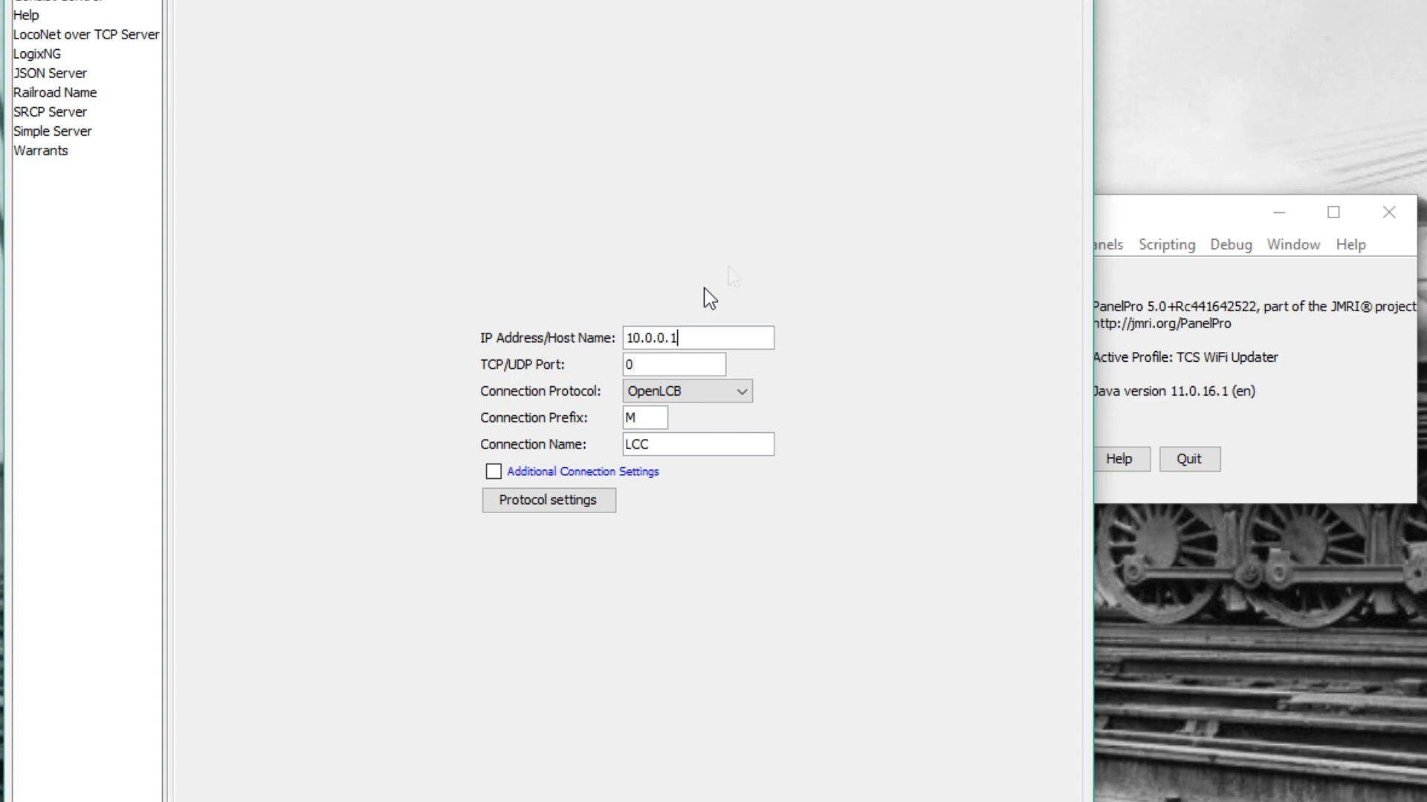
pyautogui.press('Tab')
pyautogui.press('BackSpace')
pyautogui.write('12021')
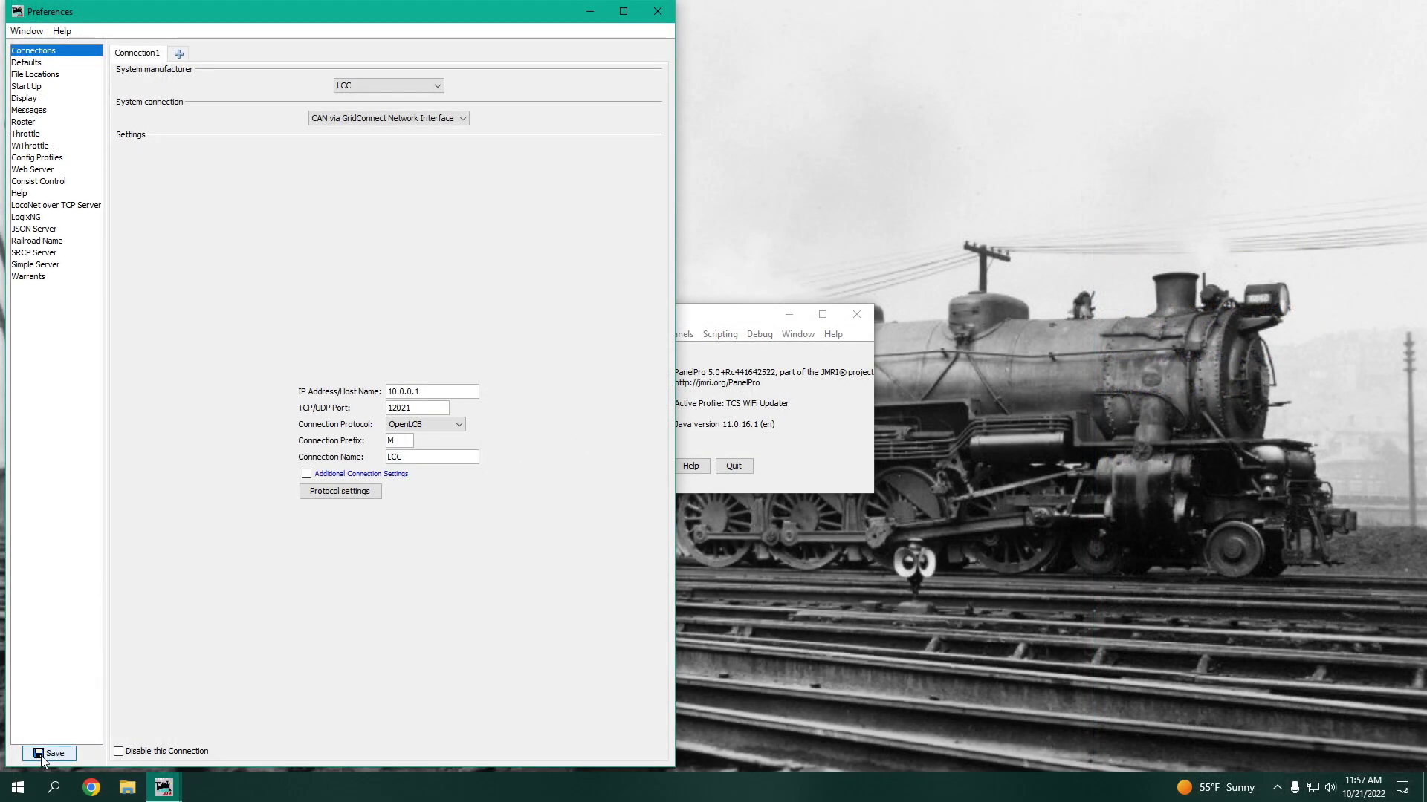
pyautogui.click(47, 755)
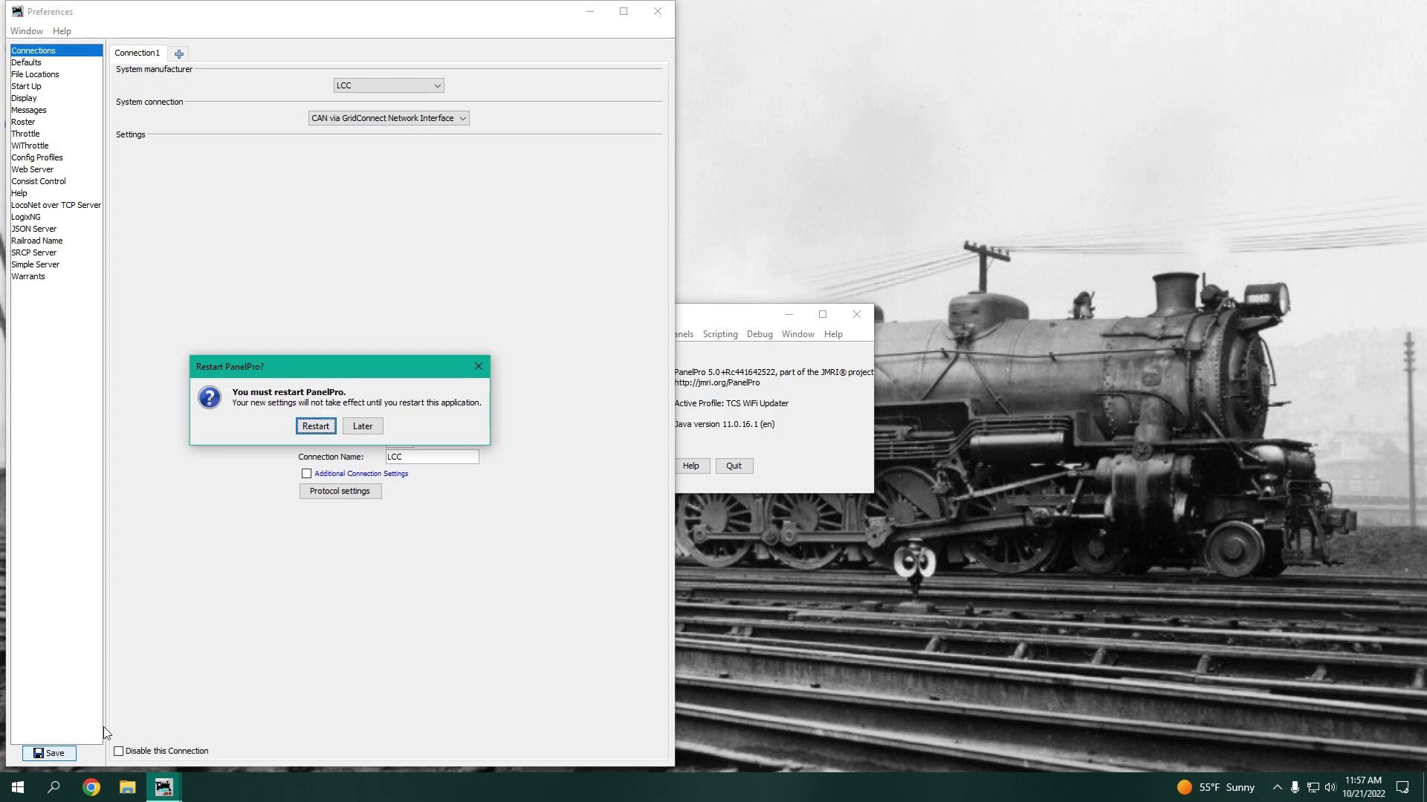
pyautogui.click(363, 431)
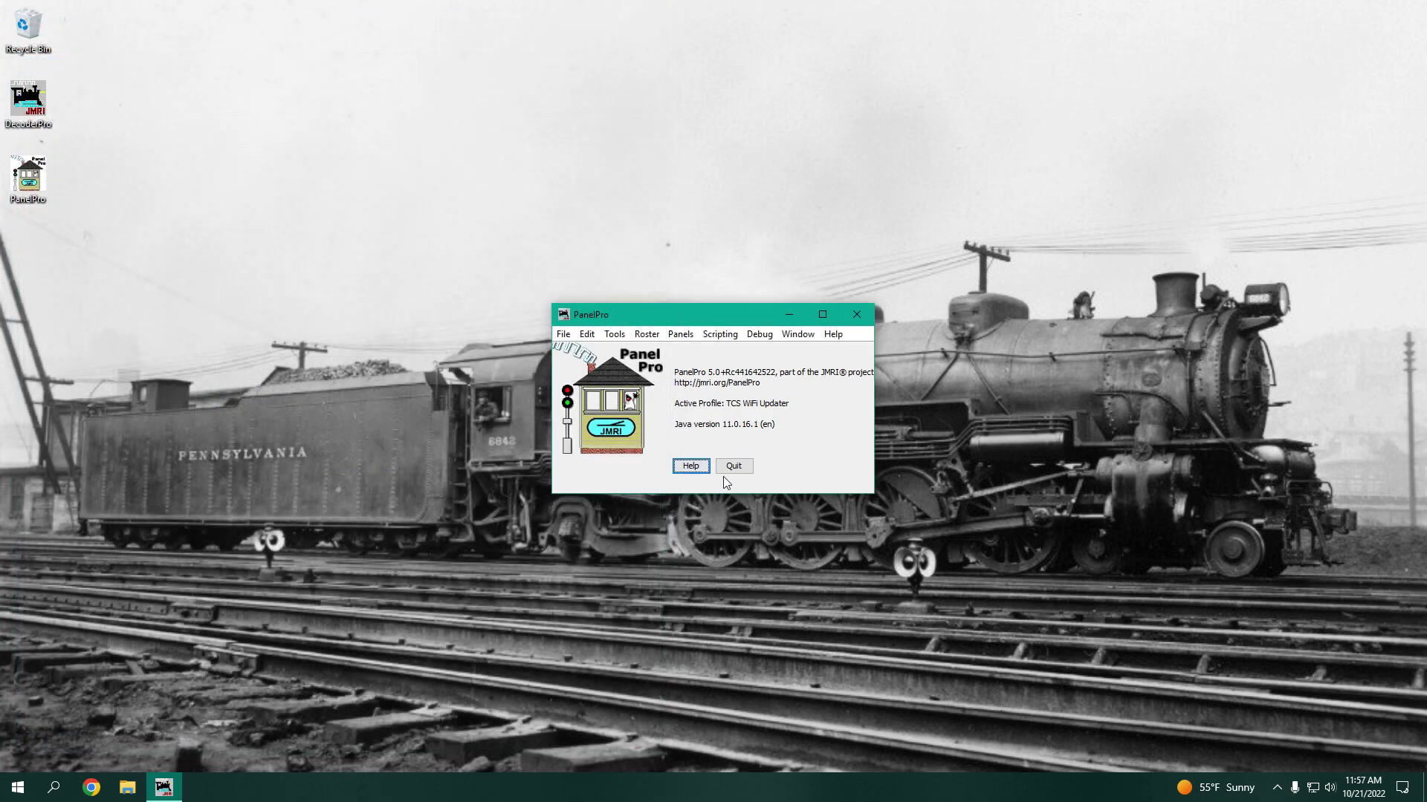
# Quit PanelPro and download UWT-100 R3.0 (9-30-2022).bin from the TCS LCC firmware page
pyautogui.click(734, 468)
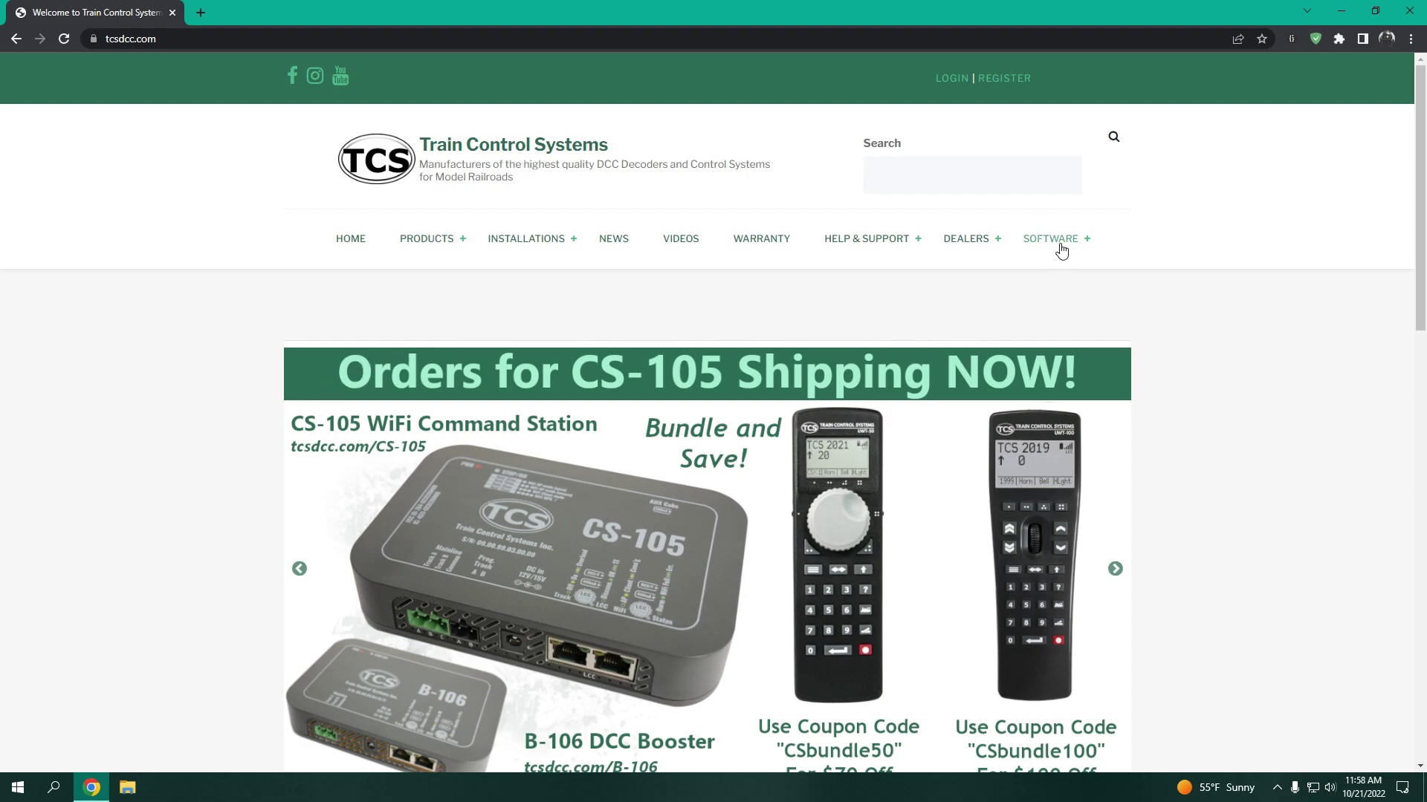
pyautogui.moveTo(1054, 246)
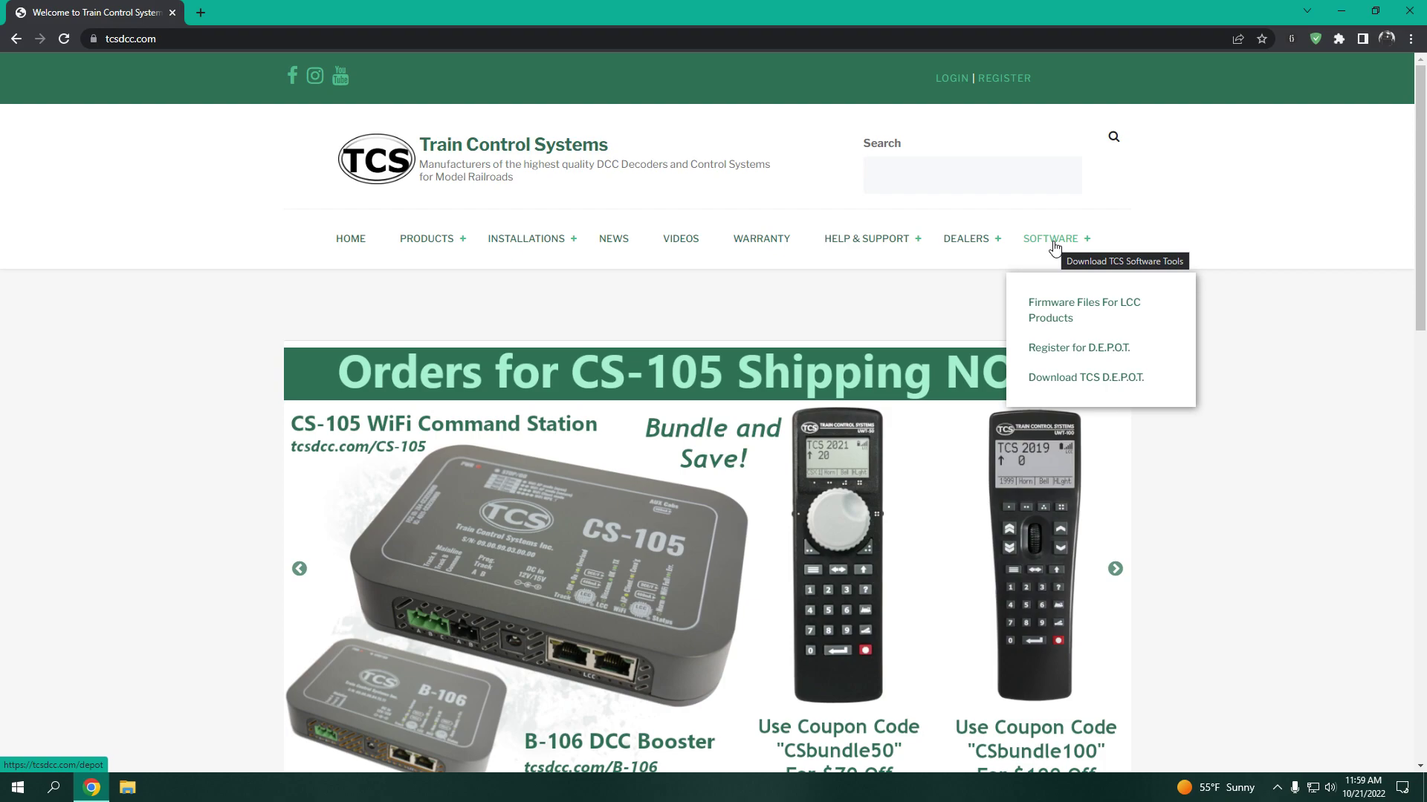
pyautogui.click(1053, 319)
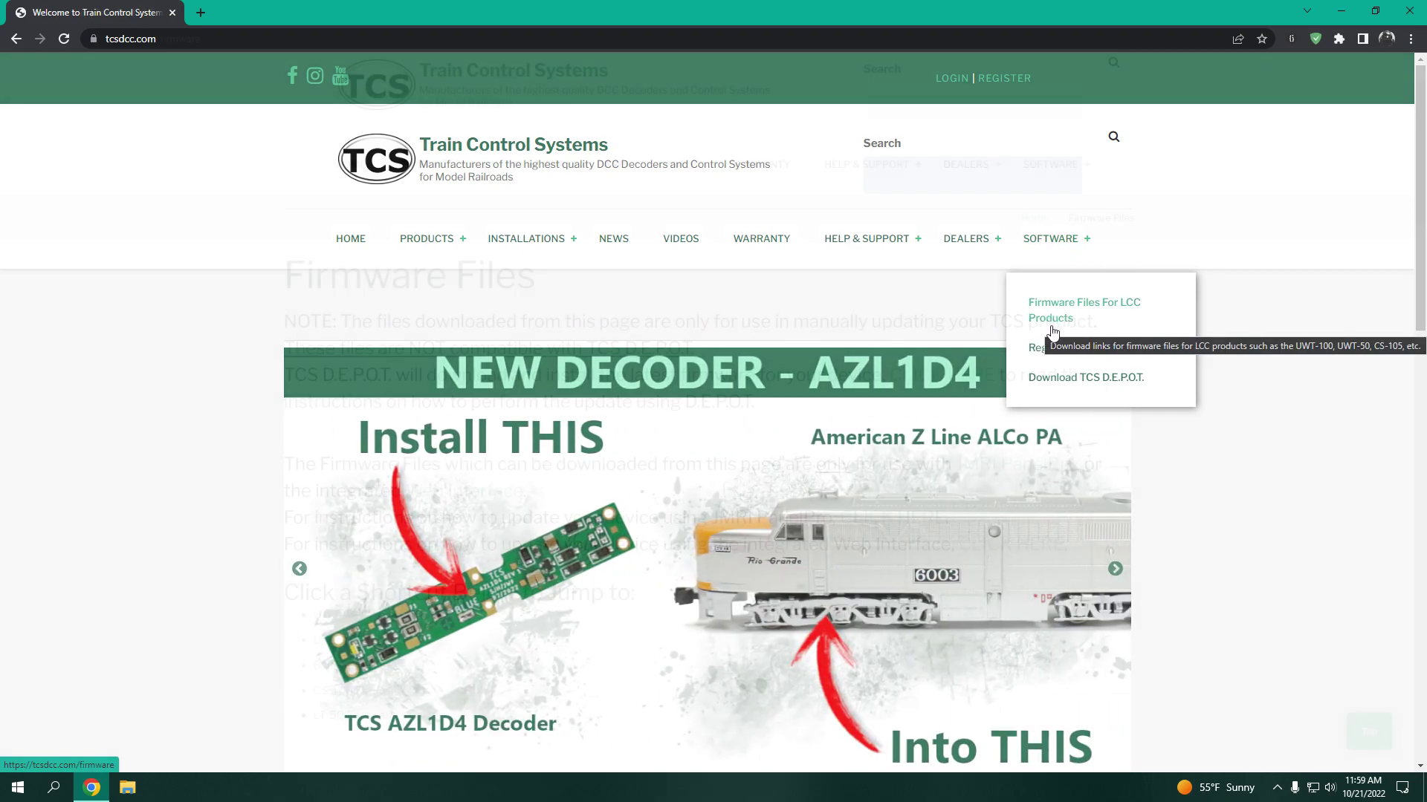
pyautogui.scroll(-3, 1053, 334)
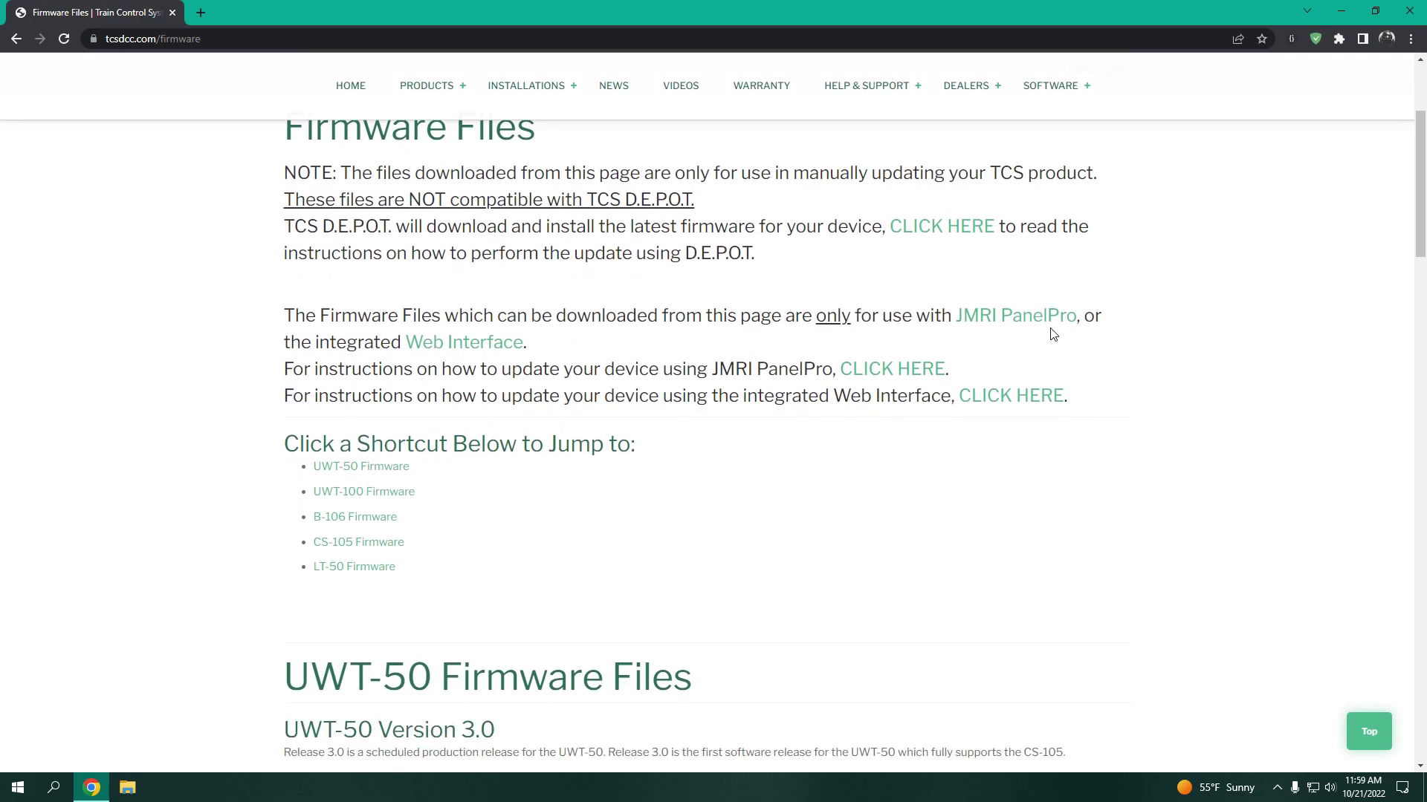
pyautogui.scroll(-5, 1053, 335)
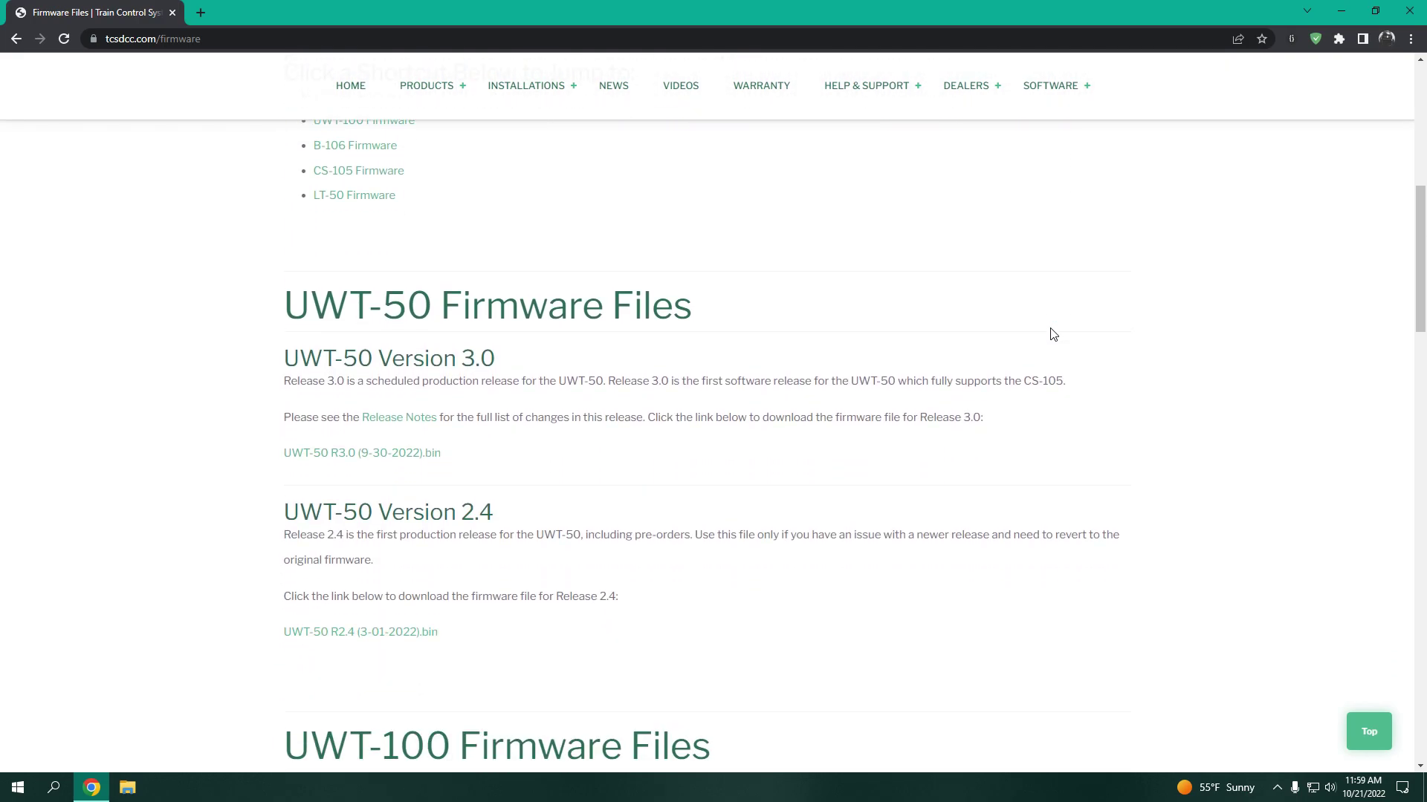
pyautogui.scroll(-5, 1052, 335)
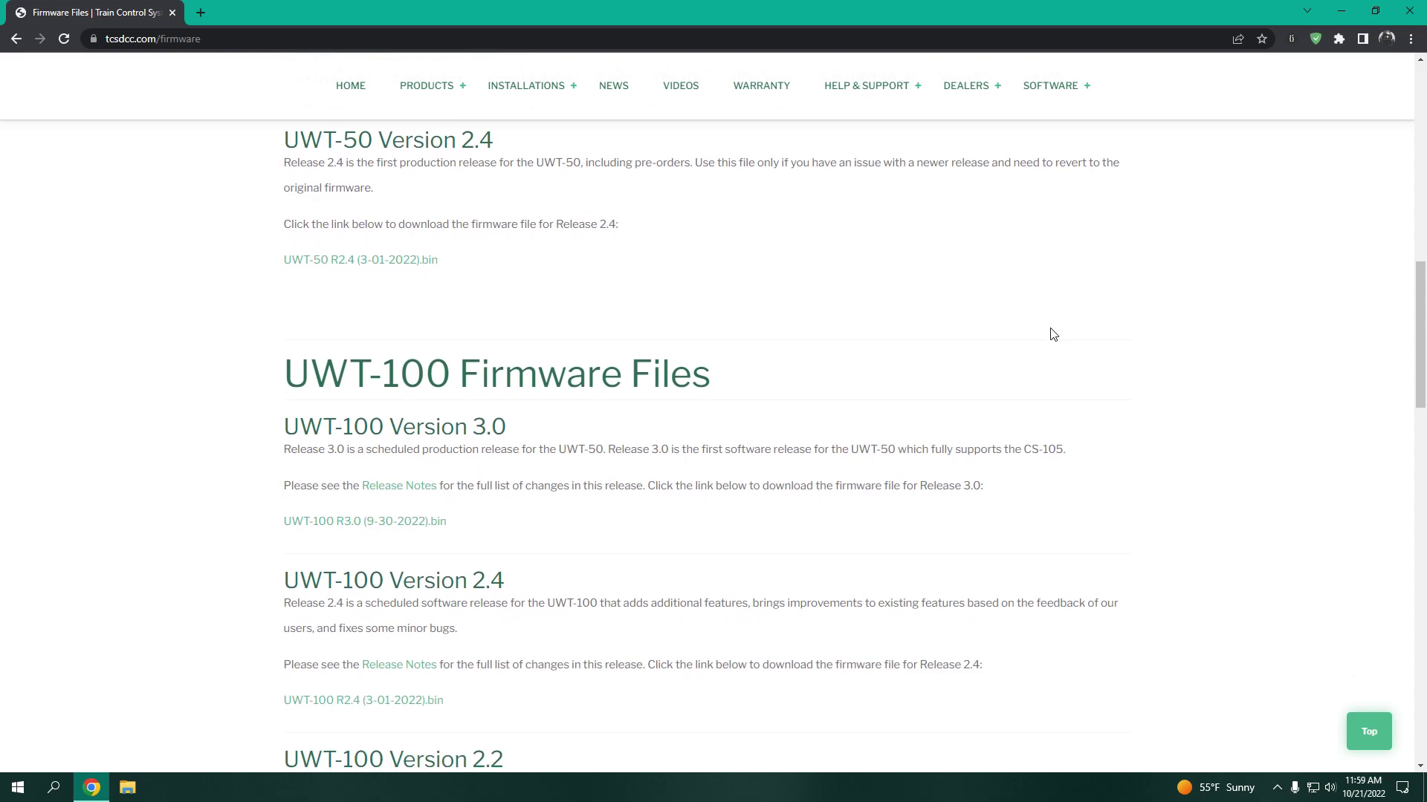
pyautogui.scroll(-3, 1053, 334)
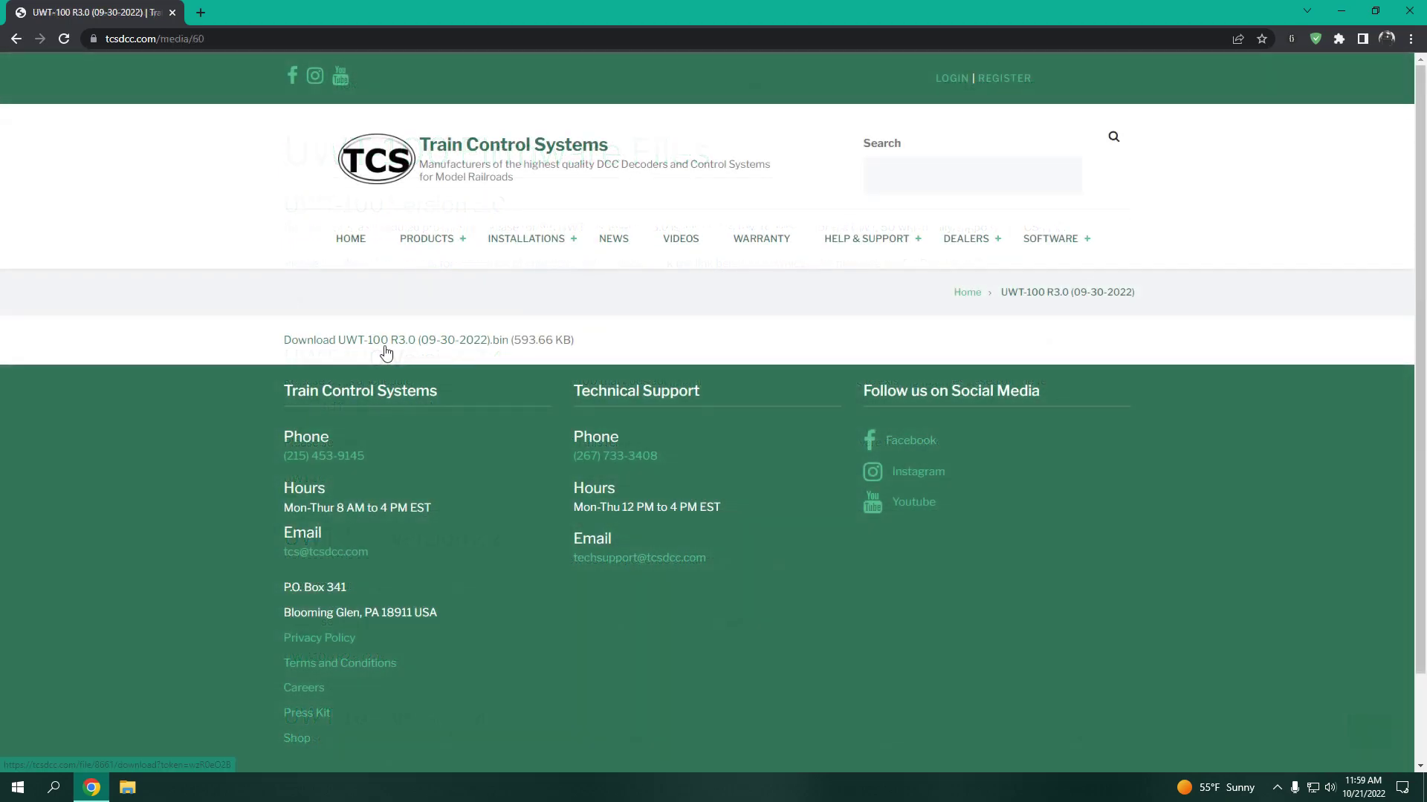
pyautogui.click(387, 355)
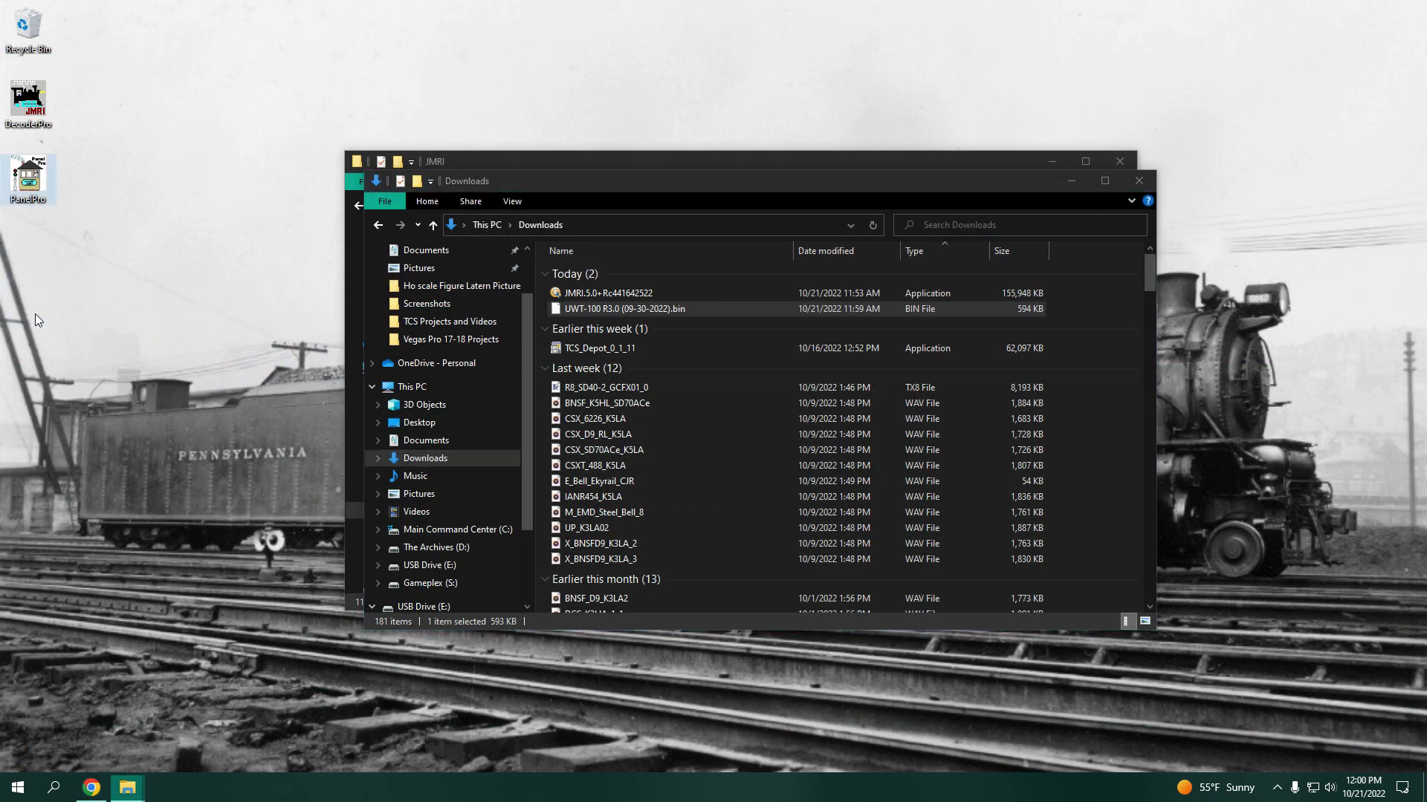
# Move the UWT-100 R3.0 .bin from Downloads, via the desktop, into the TCS_WiFi_Updater.jmri folder
pyautogui.moveTo(35, 315); pyautogui.dragTo(35, 315)
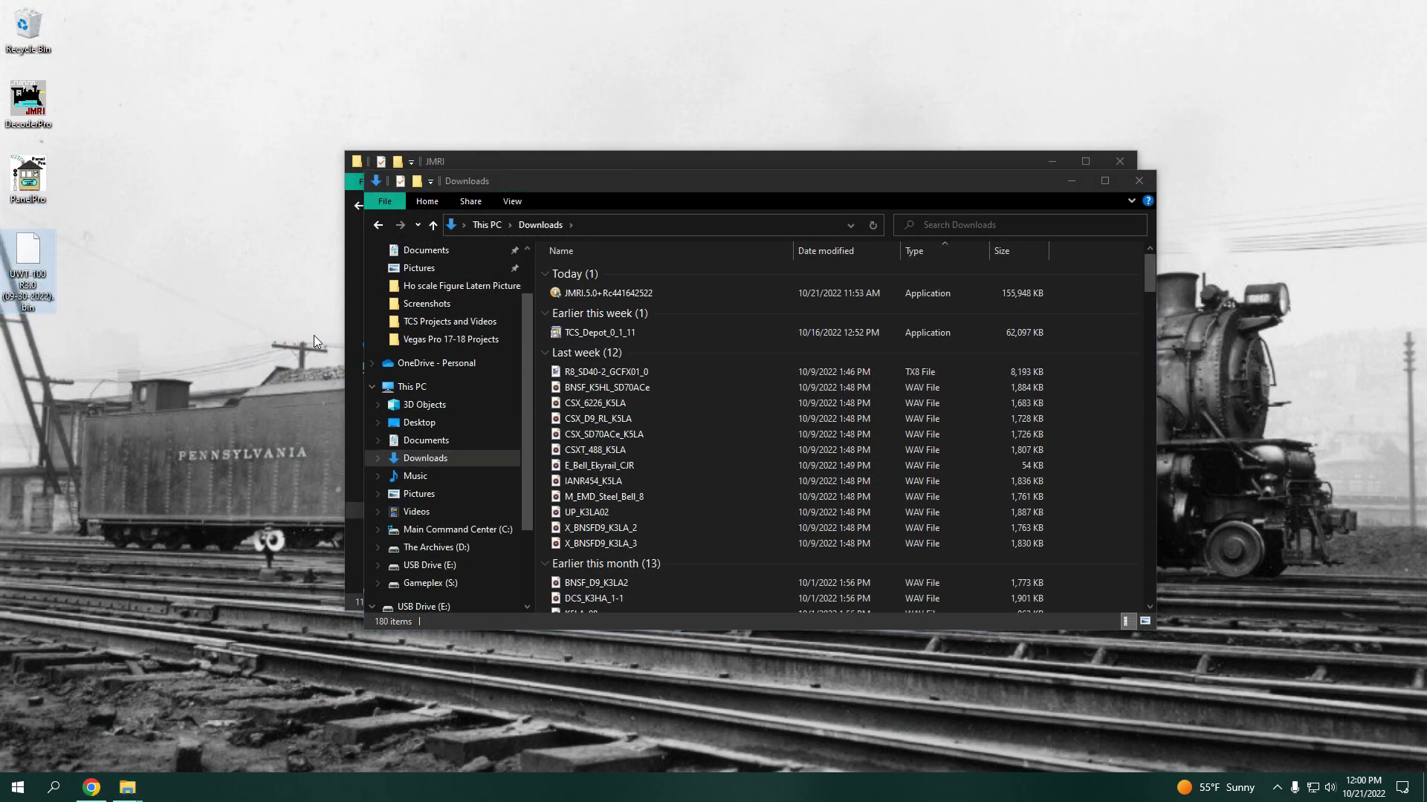
pyautogui.click(1138, 180)
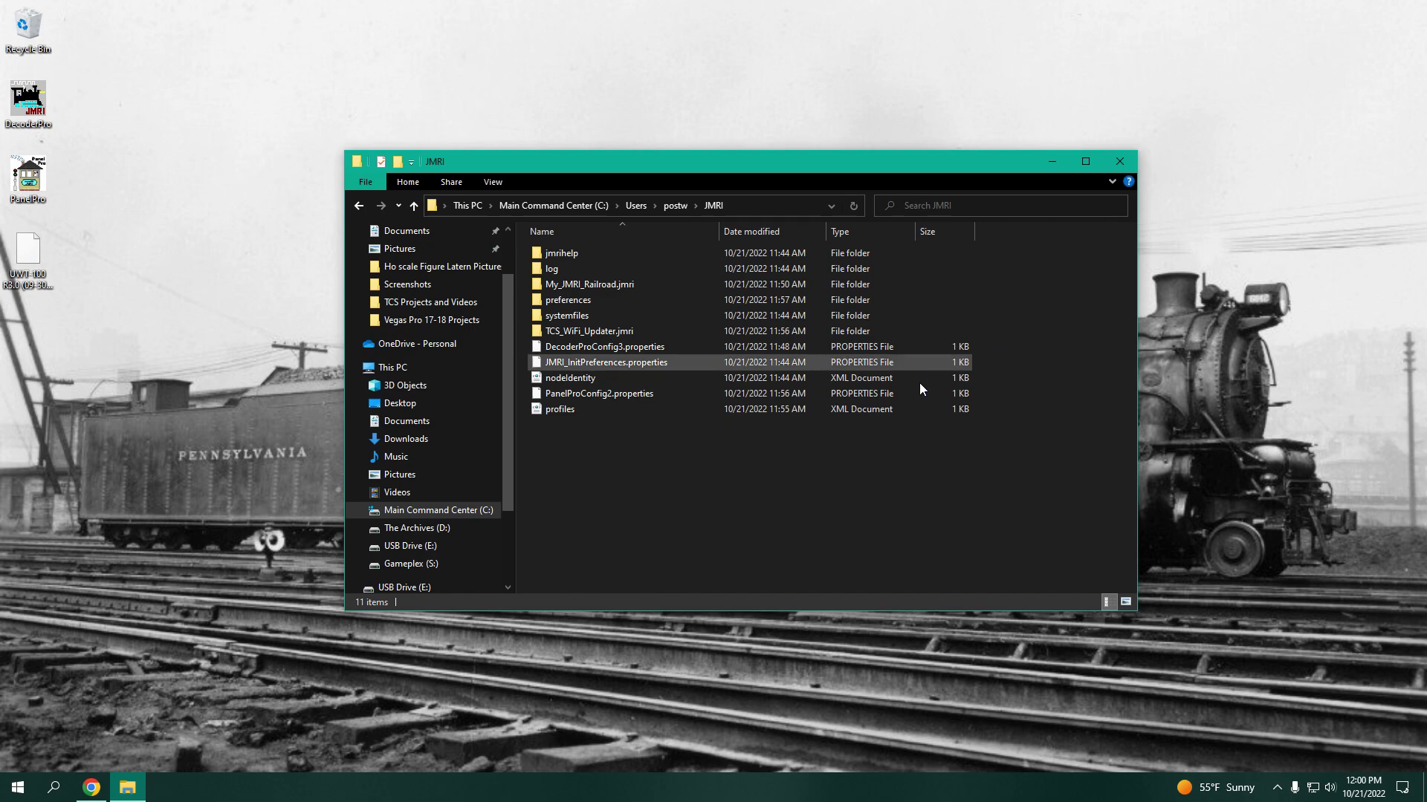
pyautogui.doubleClick(582, 331)
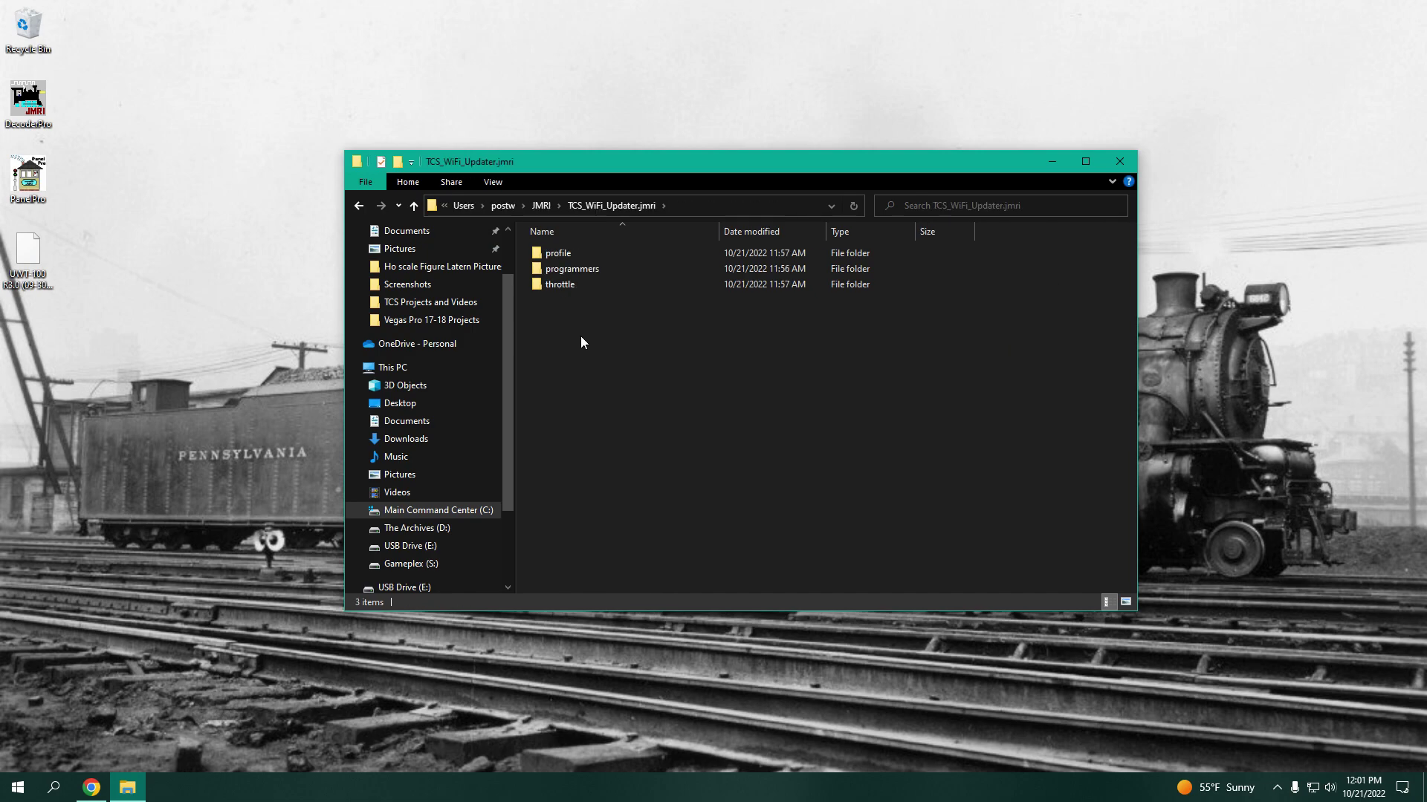
pyautogui.click(22, 264)
pyautogui.moveTo(21, 263); pyautogui.dragTo(605, 324)
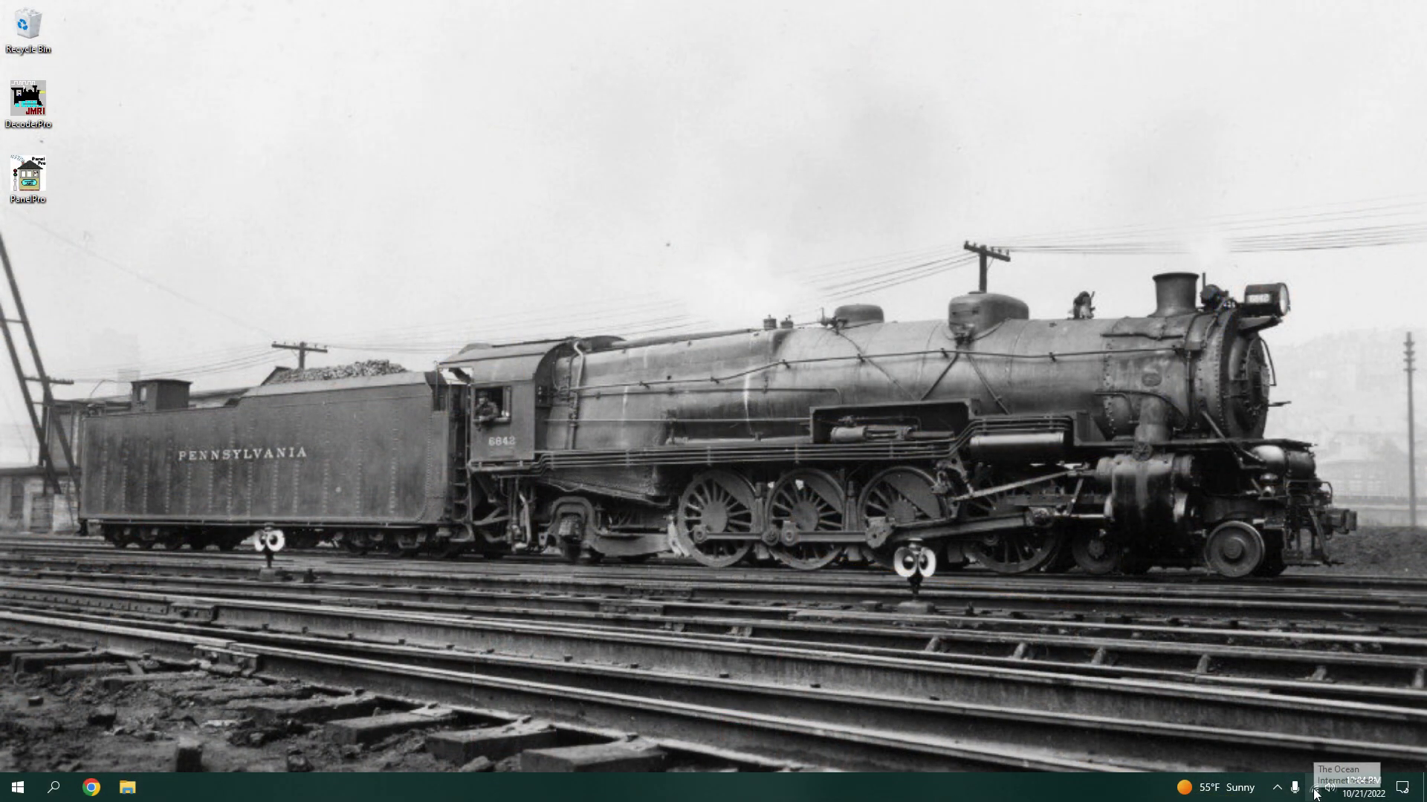
# Join the throttle's tcs_thr_08b2 Wi-Fi network and relaunch PanelPro from its desktop icon
pyautogui.click(1314, 789)
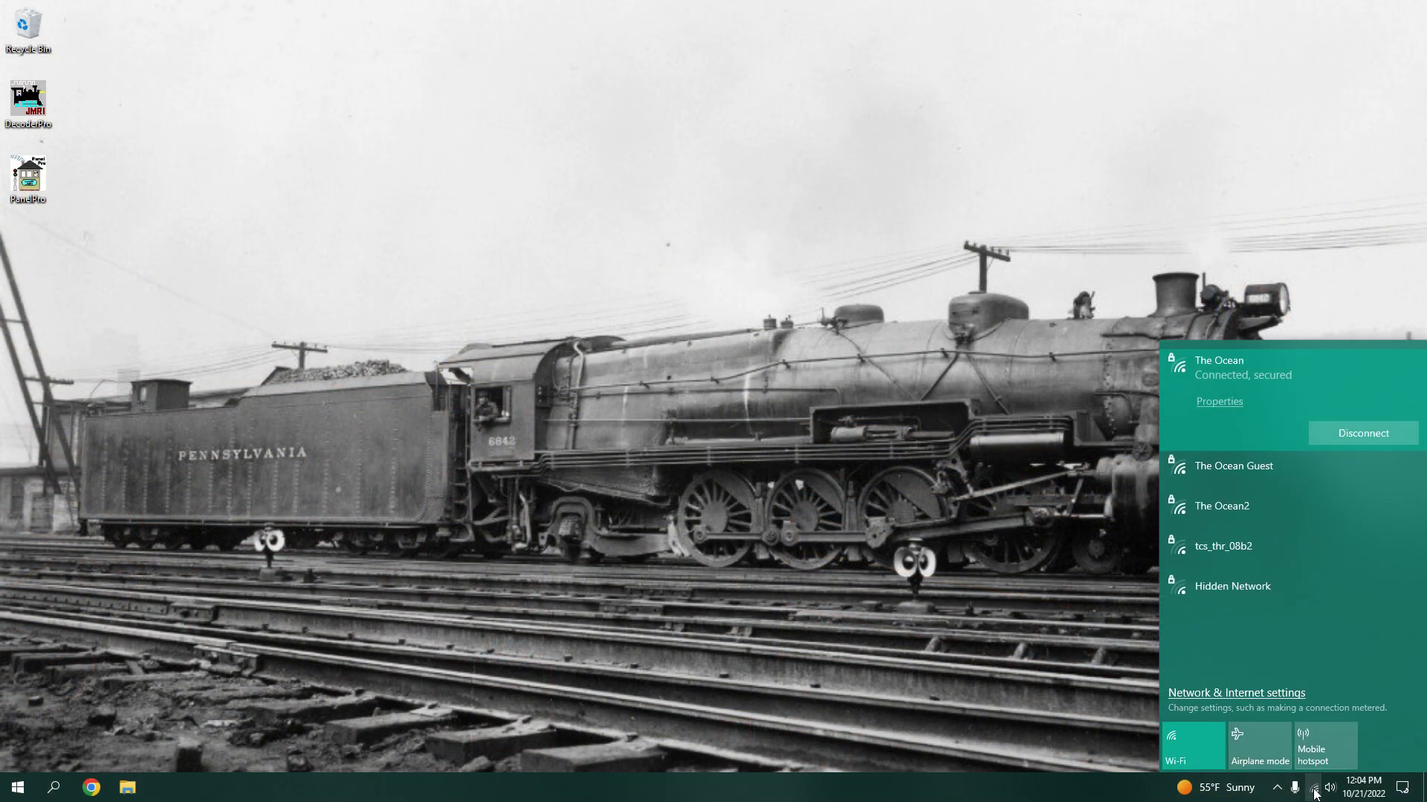
pyautogui.click(1247, 558)
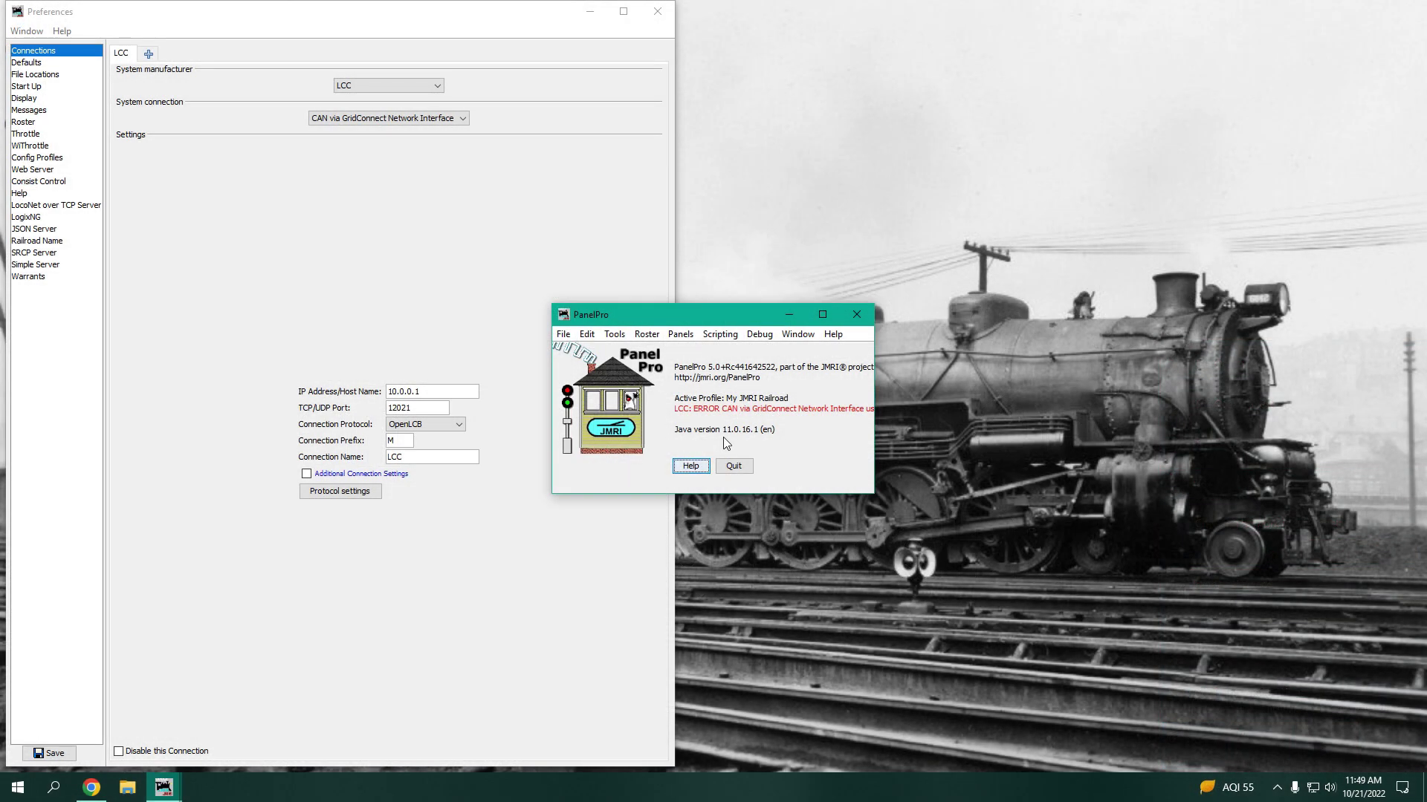
pyautogui.click(681, 335)
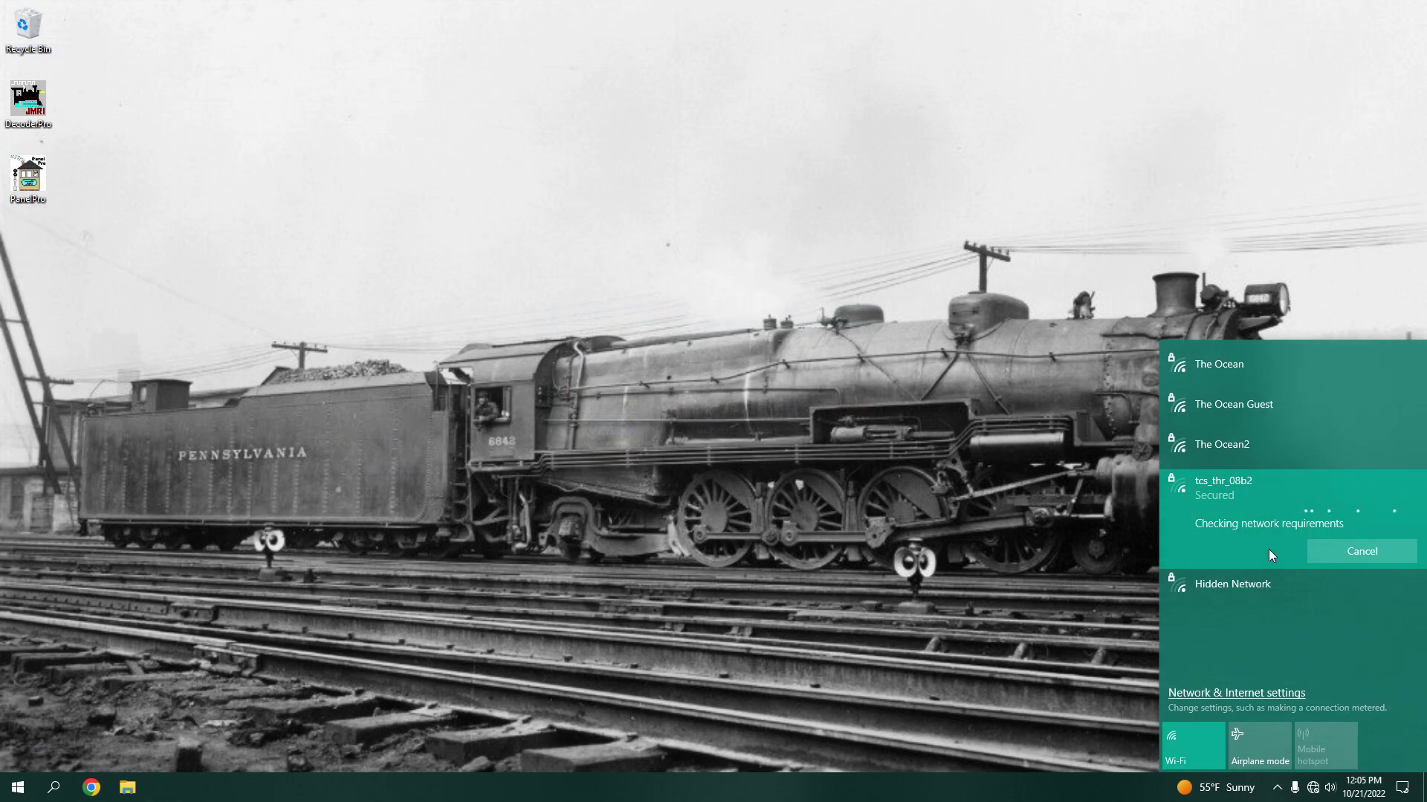
pyautogui.click(726, 528)
pyautogui.doubleClick(28, 183)
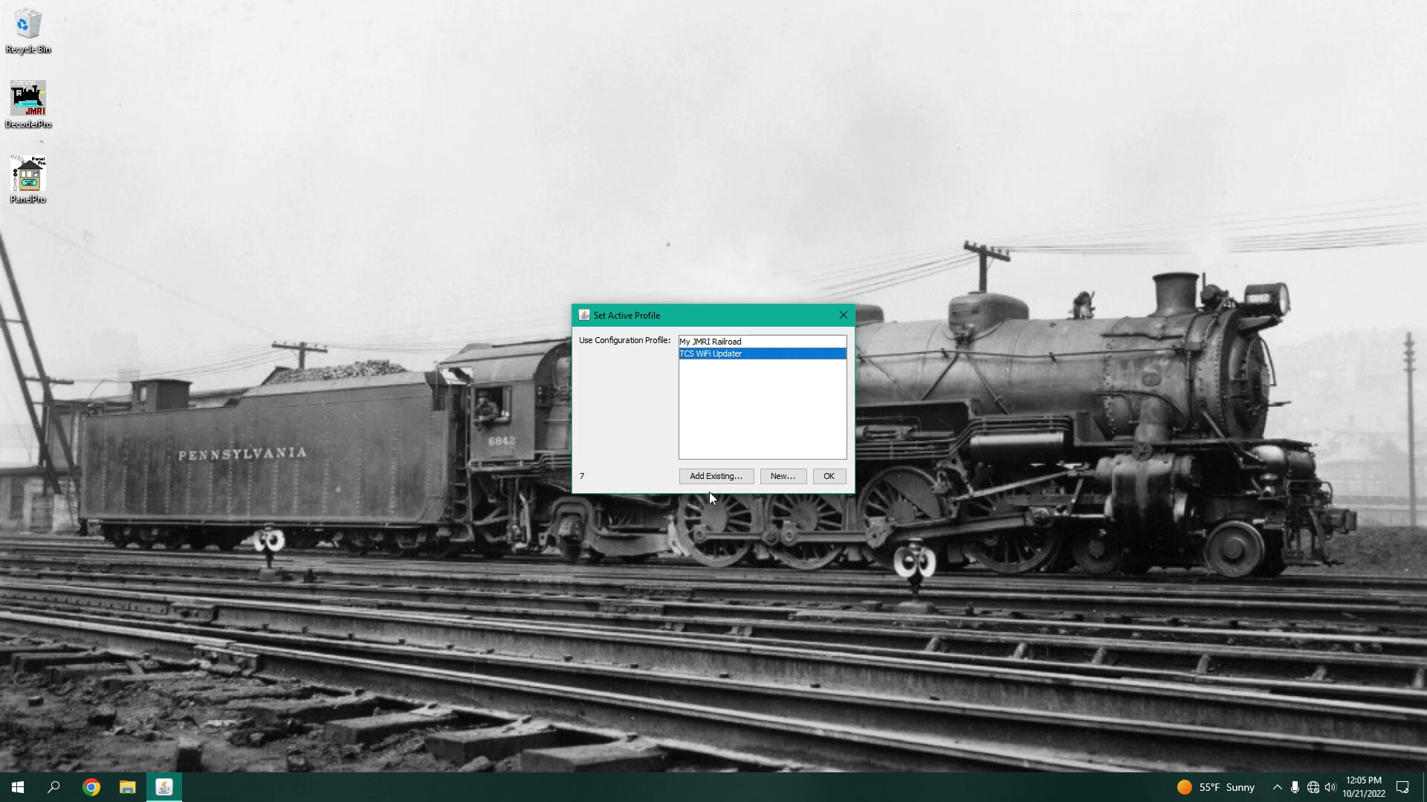
# Start with the TCS WiFi Updater profile and open LCC > Firmware Update
pyautogui.click(829, 477)
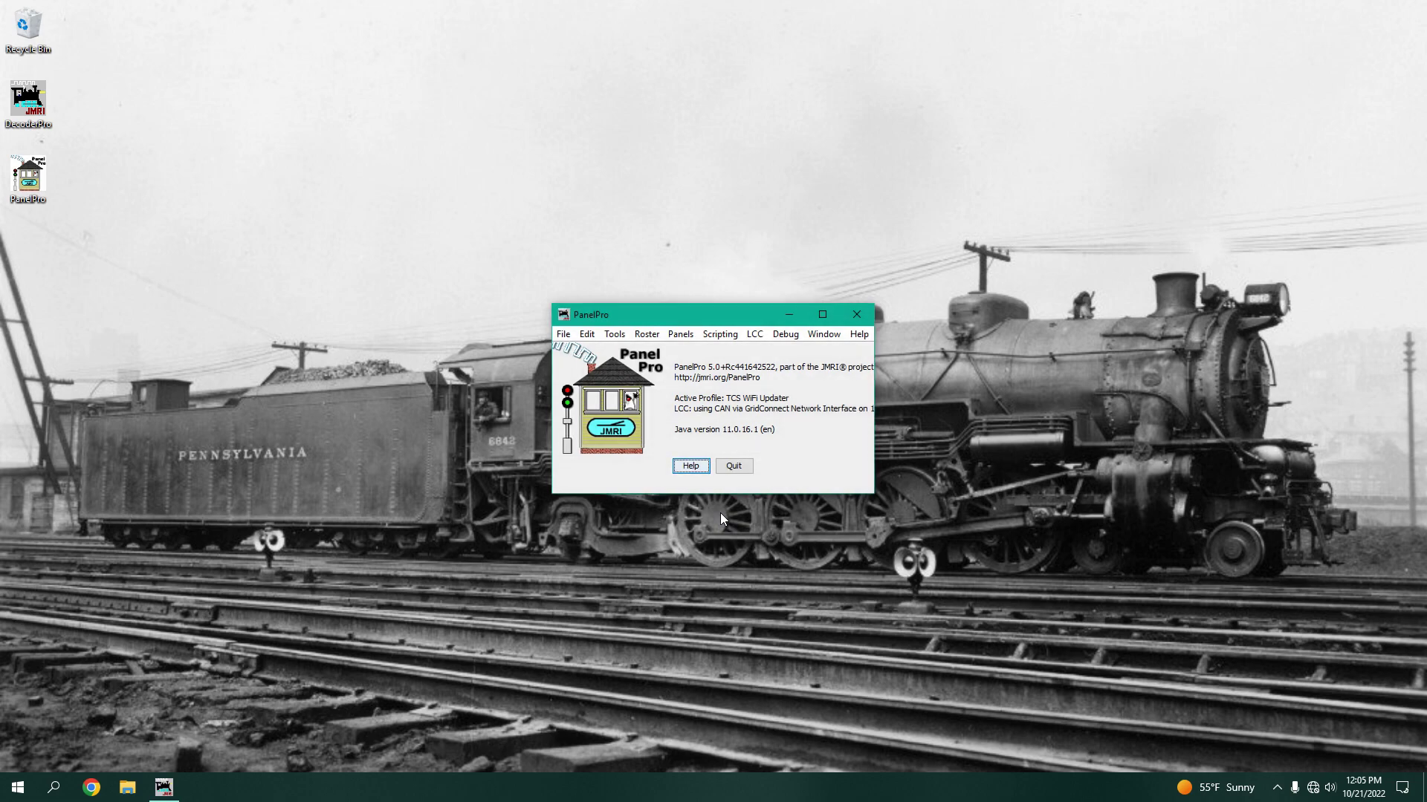
pyautogui.click(756, 336)
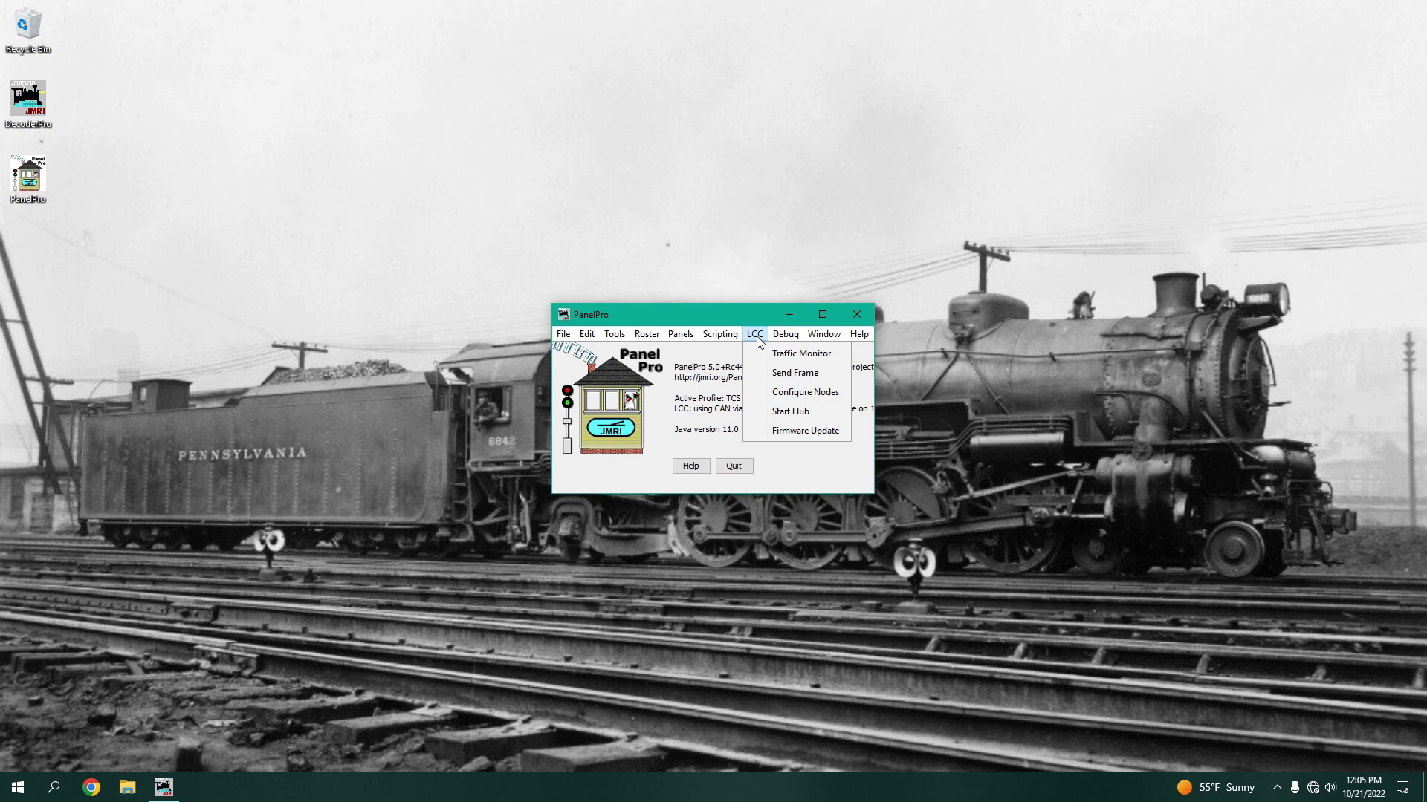
pyautogui.click(765, 438)
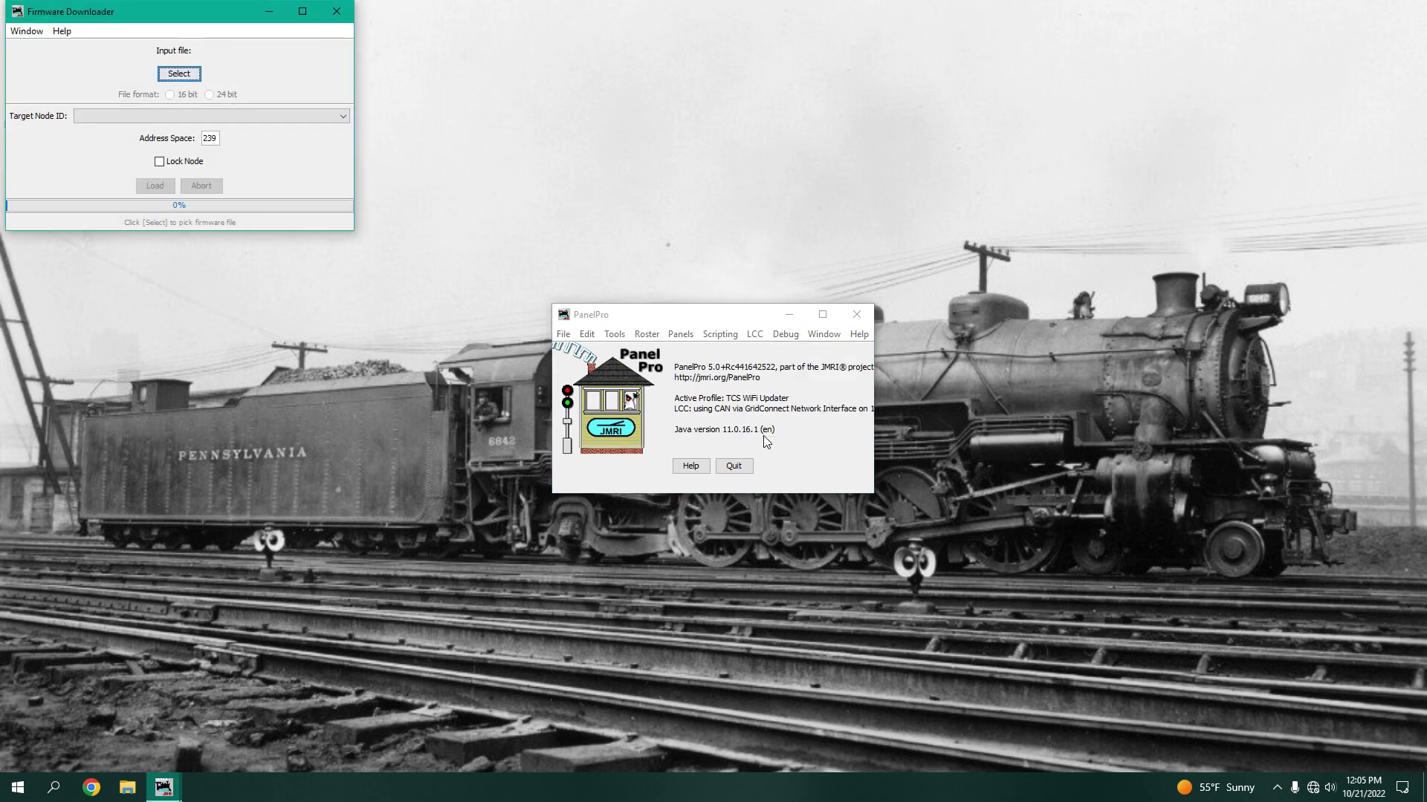
# Select UWT-100 R3.0 (09-30-2022).bin as the input file and target node 09.00.99.01.08.B2
pyautogui.click(180, 73)
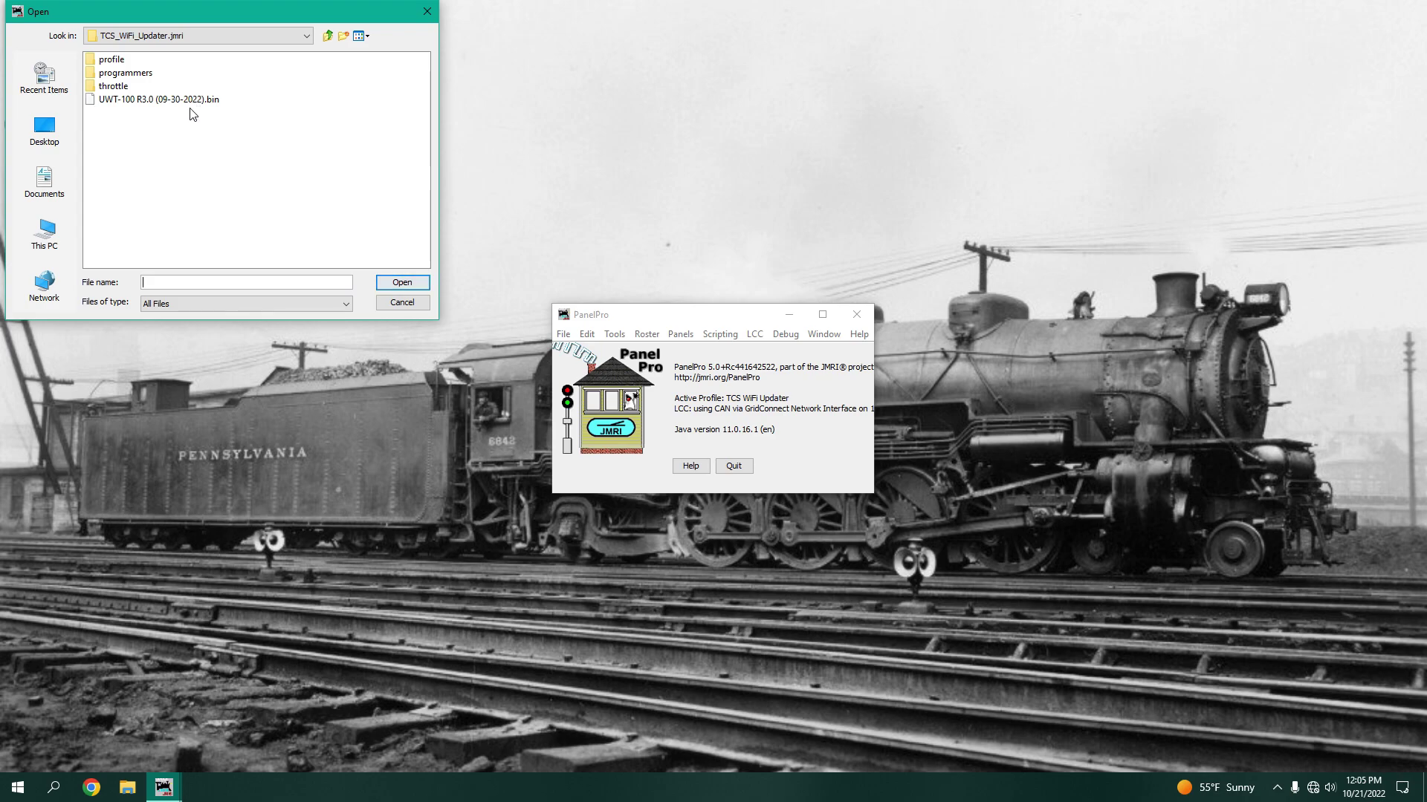
pyautogui.click(160, 101)
pyautogui.click(401, 283)
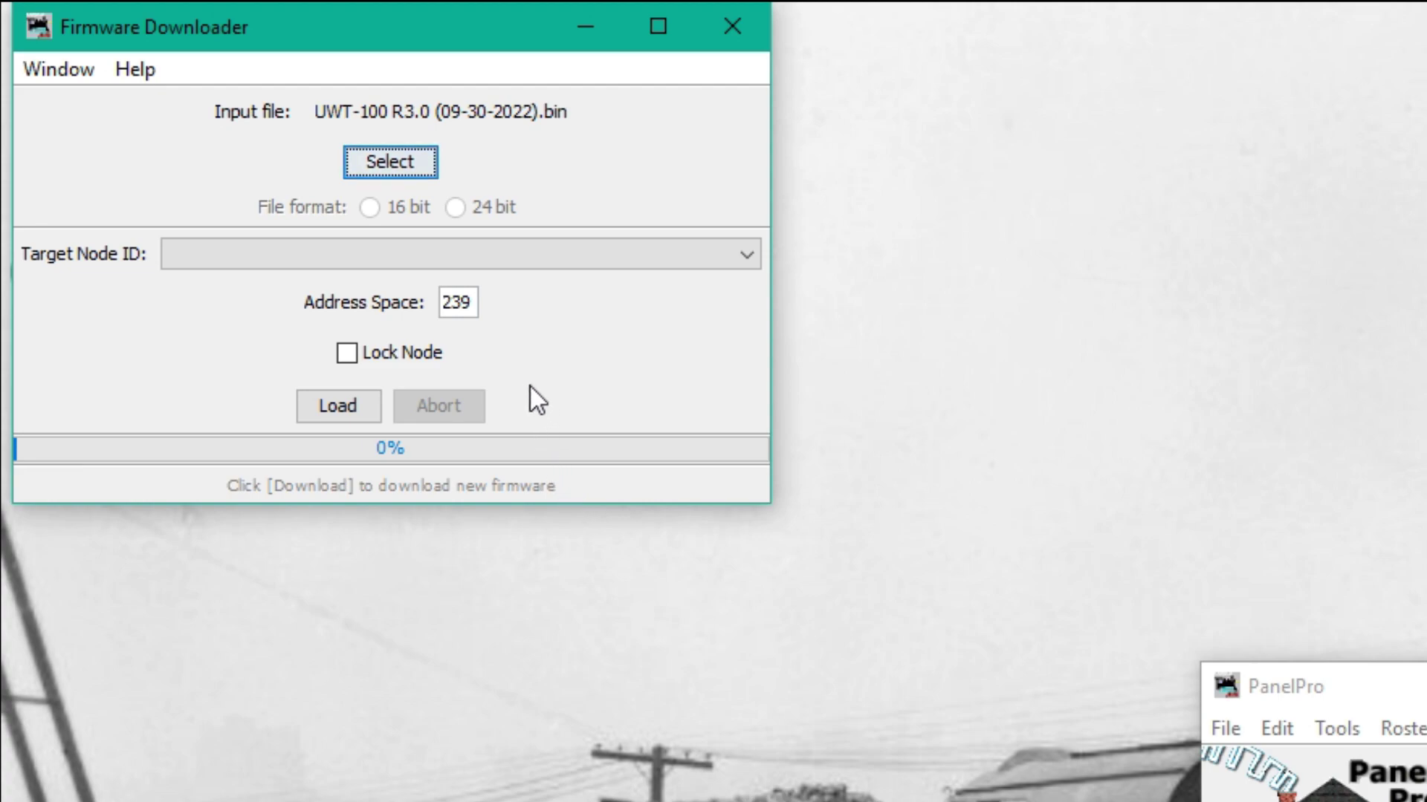
pyautogui.click(403, 254)
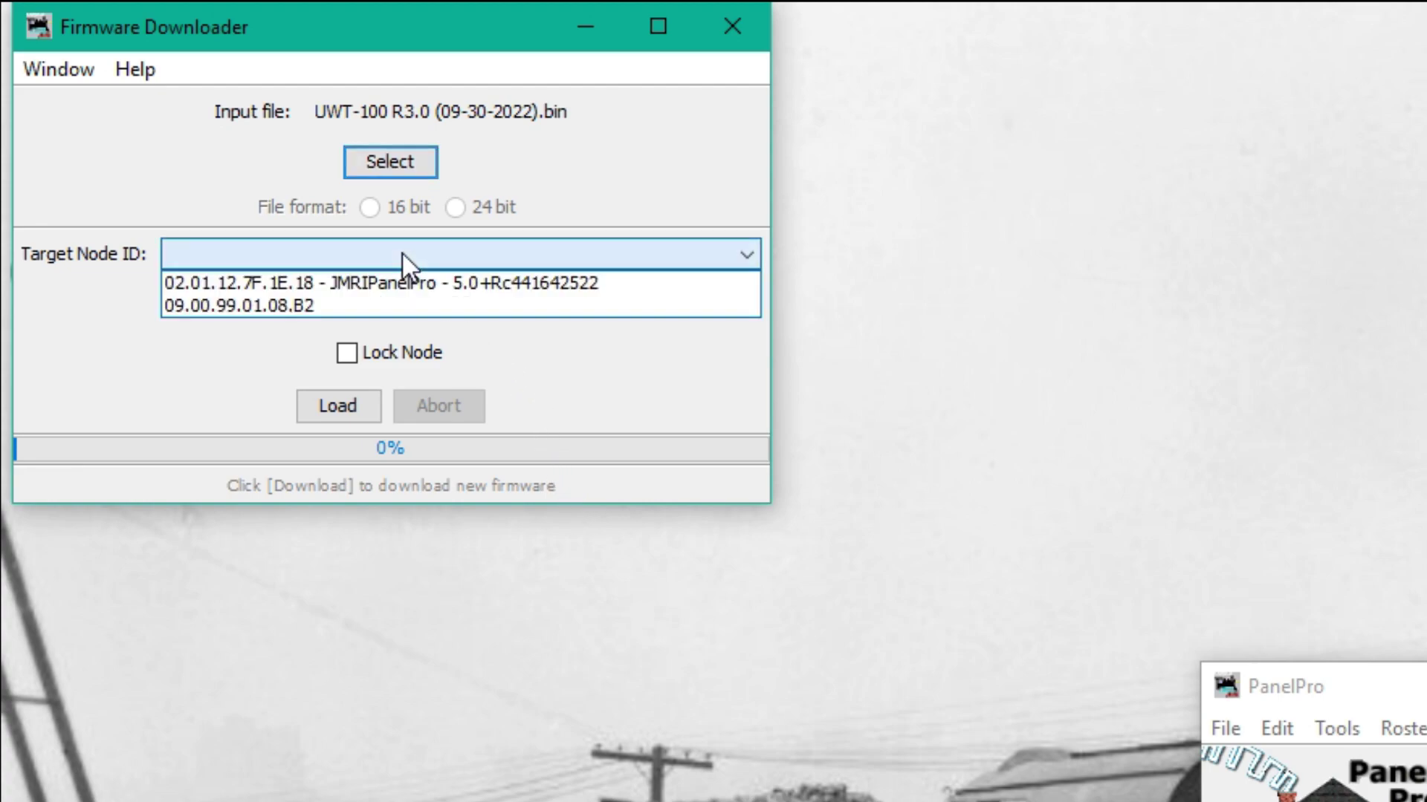
pyautogui.click(337, 306)
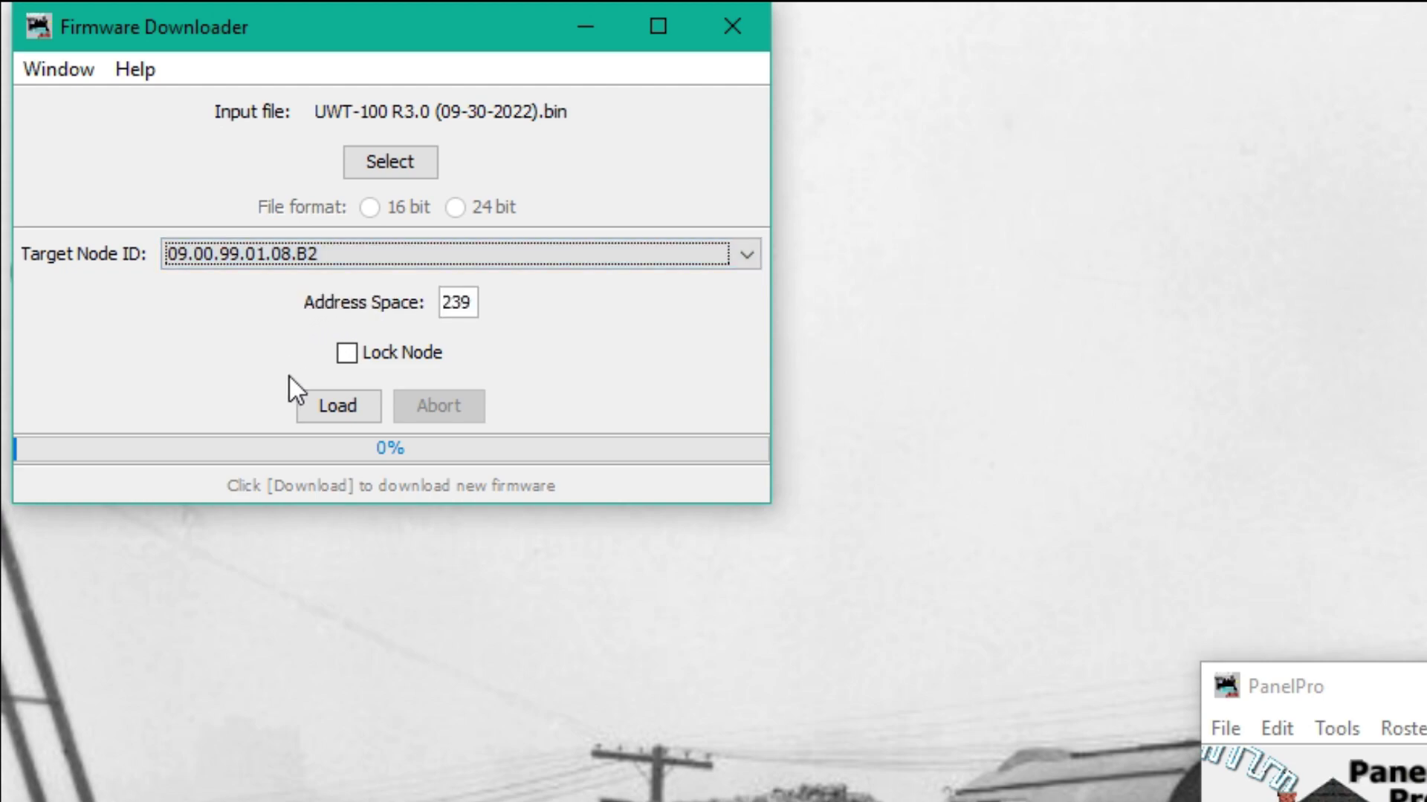
# Start loading the UWT-100 R3.0 firmware onto the throttle from the Firmware Downloader
pyautogui.click(339, 409)
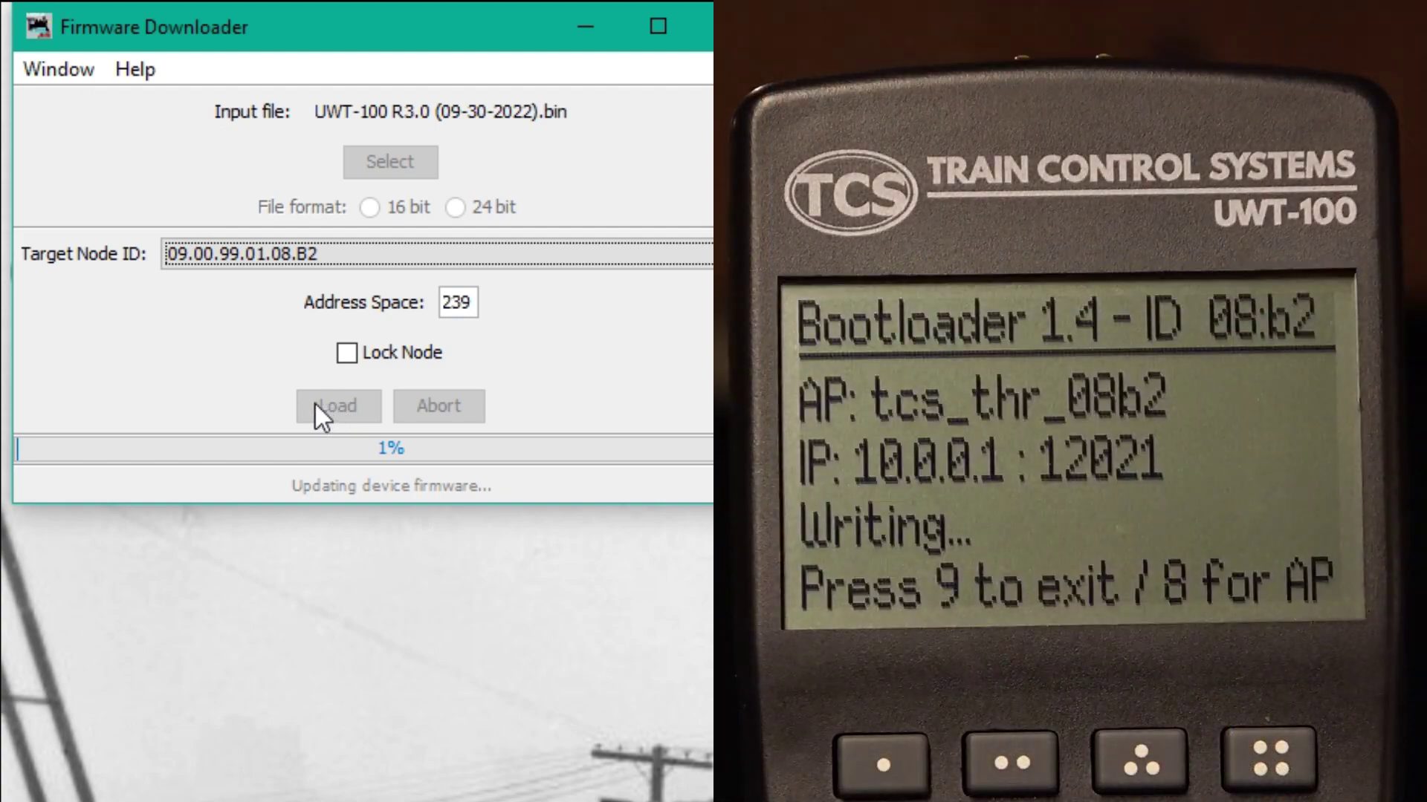